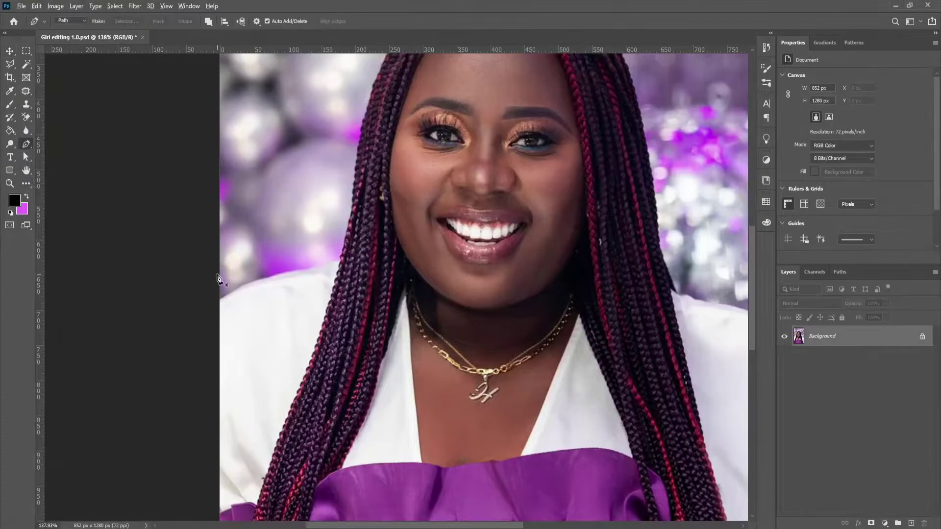
Trace the woman's outline along her shoulder with Pen anchor points
{"action": "scroll", "coordinate": [217, 277], "scroll_direction": "up", "scroll_amount": 3}
{"action": "left_click", "coordinate": [265, 354]}
{"action": "left_click", "coordinate": [293, 345]}
{"action": "left_click", "coordinate": [319, 340]}
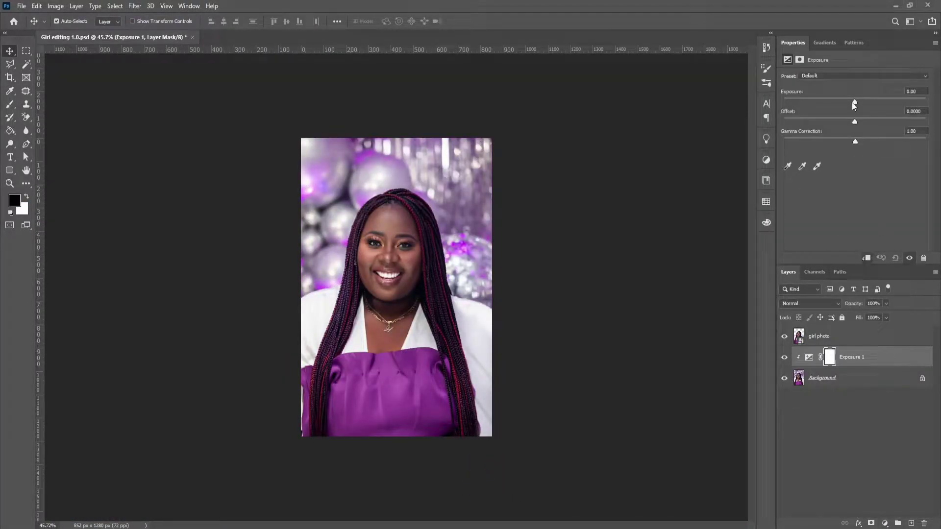
Set Exposure to about -2.9 and Gamma to 0.89, with a clipped copy above girl photo
{"action": "left_click_drag", "start_coordinate": [854, 103], "coordinate": [823, 102]}
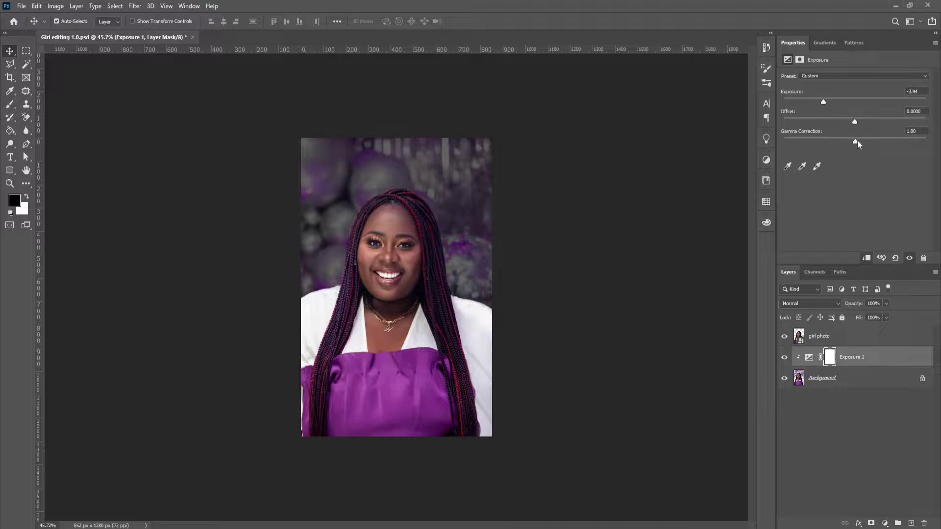
{"action": "left_click_drag", "start_coordinate": [855, 141], "coordinate": [860, 141]}
{"action": "left_click_drag", "start_coordinate": [862, 358], "coordinate": [853, 329]}
{"action": "left_click", "coordinate": [865, 260]}
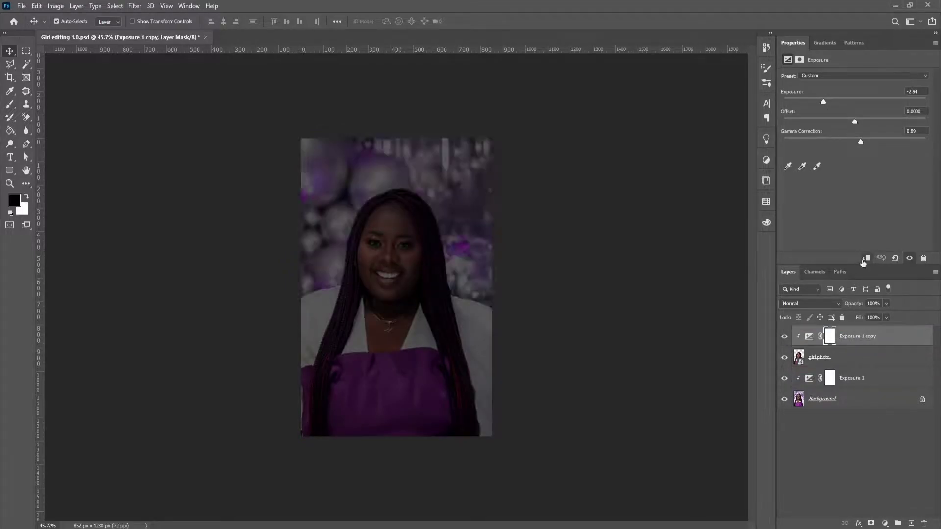
{"action": "left_click_drag", "start_coordinate": [823, 101], "coordinate": [824, 101]}
Paint the copy's mask with a soft brush to brighten her face, braids and shoulders
{"action": "left_click", "coordinate": [10, 104]}
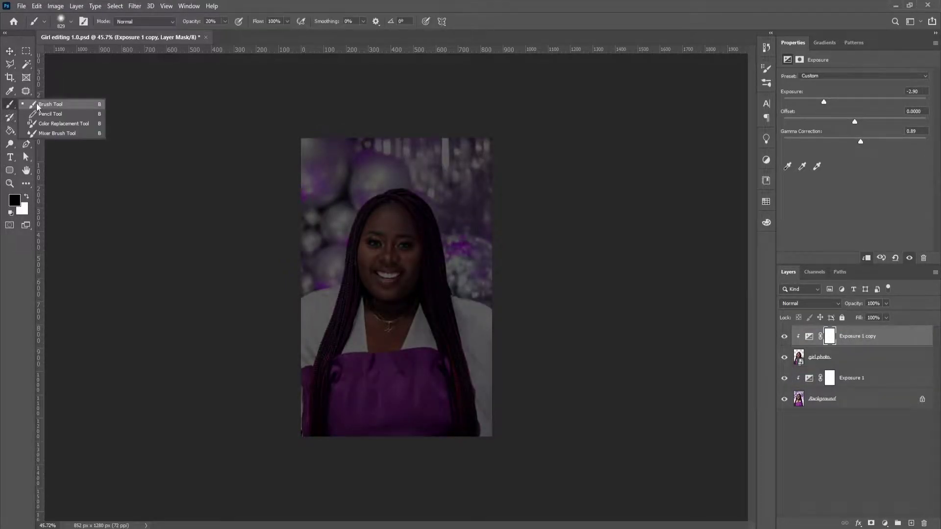
{"action": "left_click_drag", "start_coordinate": [405, 346], "coordinate": [431, 441]}
{"action": "scroll", "coordinate": [392, 276], "scroll_direction": "up", "scroll_amount": 5}
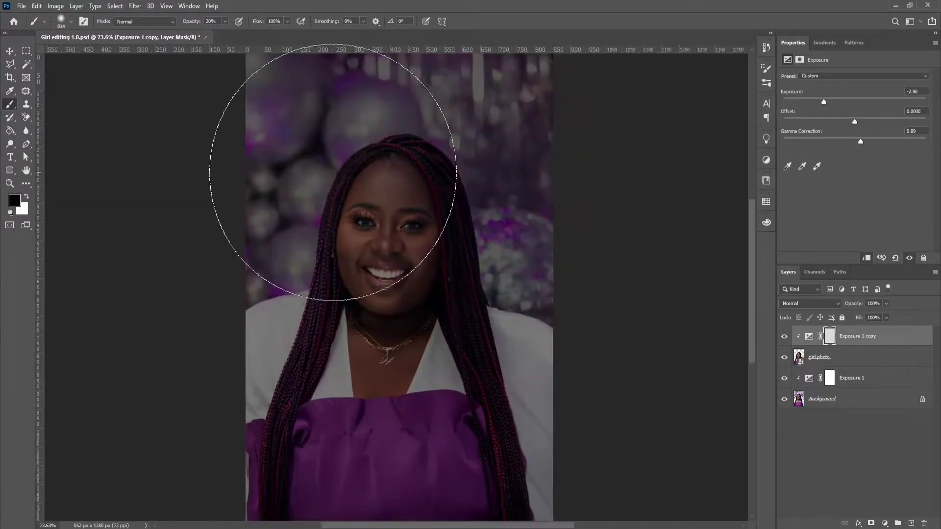
{"action": "mouse_move", "coordinate": [434, 342]}
{"action": "left_mouse_down"}
{"action": "mouse_move", "coordinate": [262, 325]}
{"action": "mouse_move", "coordinate": [399, 116]}
{"action": "mouse_move", "coordinate": [378, 409]}
{"action": "mouse_move", "coordinate": [378, 374]}
{"action": "left_mouse_up"}
{"action": "scroll", "coordinate": [377, 374], "scroll_direction": "down", "scroll_amount": 5}
{"action": "scroll", "coordinate": [399, 305], "scroll_direction": "up", "scroll_amount": 4}
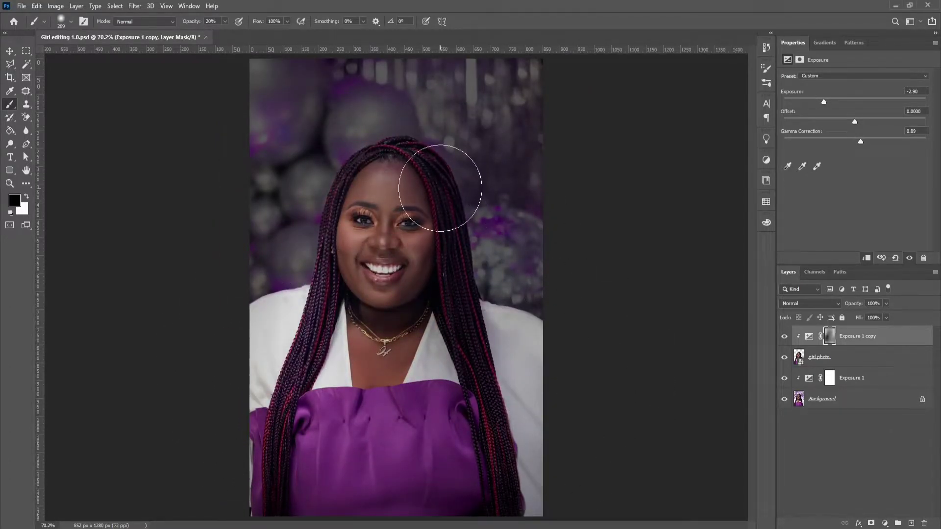
Put the butterfly layer into a group and select the butterfly image layer
{"action": "key", "text": "x"}
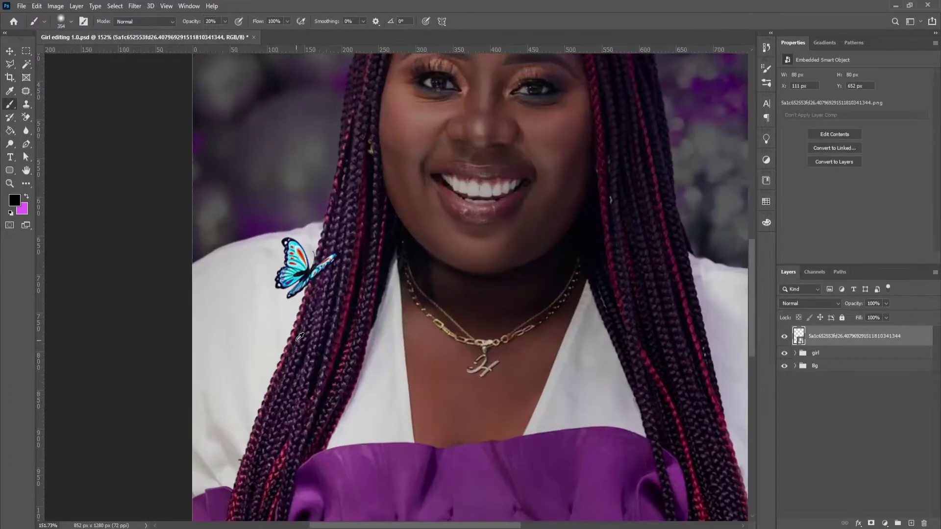
{"action": "key", "text": "ctrl+g"}
{"action": "type", "text": "butterfly"}
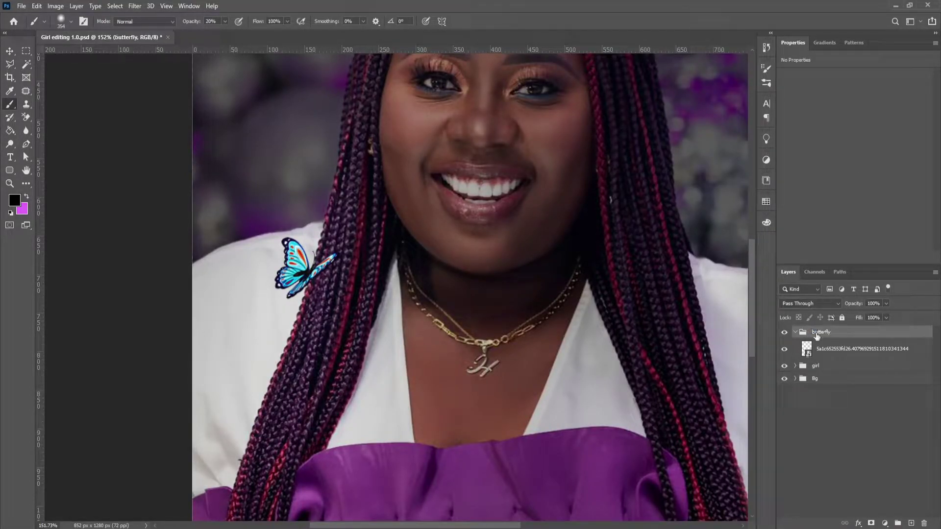
{"action": "left_click", "coordinate": [876, 350]}
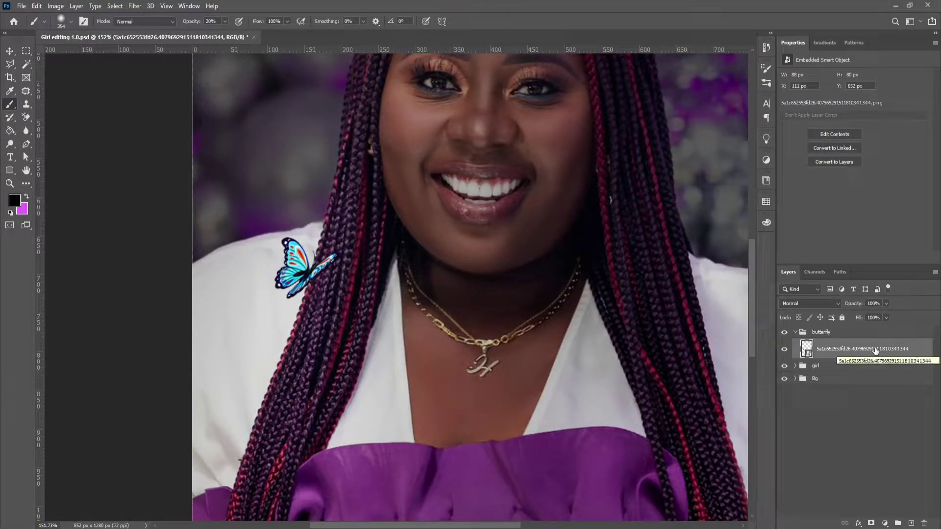
{"action": "scroll", "coordinate": [277, 290], "scroll_direction": "up", "scroll_amount": 3}
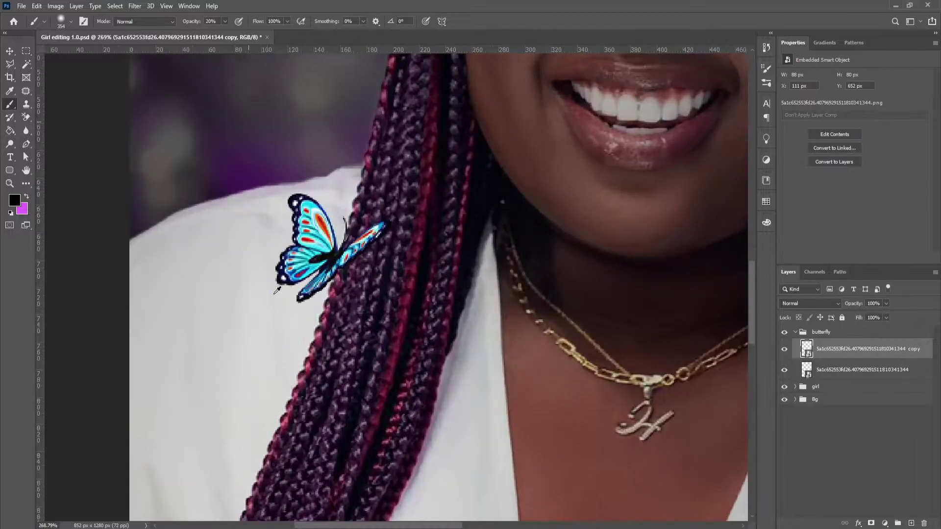
Apply Gaussian Blur to the butterfly copy and blend it in Screen mode
{"action": "left_click", "coordinate": [135, 7]}
{"action": "left_click", "coordinate": [275, 162]}
{"action": "key", "text": "Return"}
{"action": "key", "text": "b"}
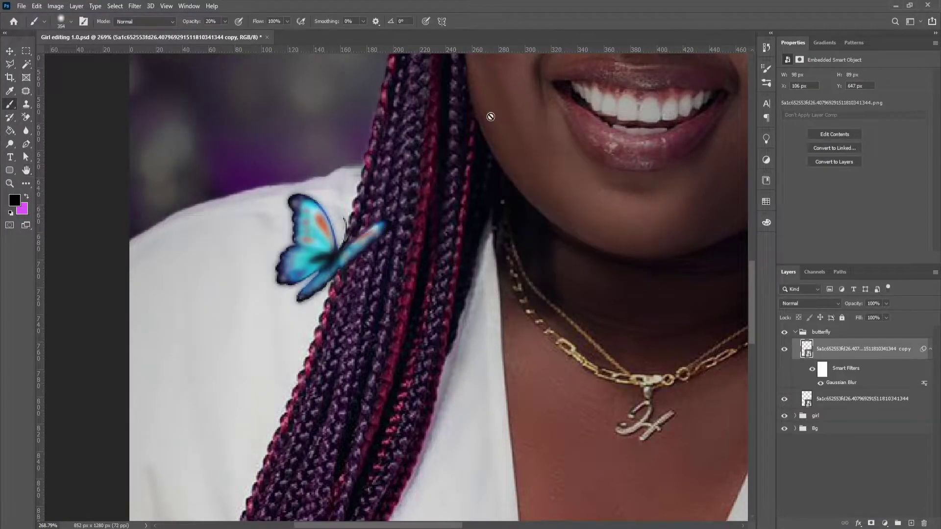
{"action": "left_click", "coordinate": [797, 304]}
{"action": "left_click", "coordinate": [794, 362]}
Duplicate the glowing butterfly with a larger blur radius and Lighten blend mode
{"action": "key", "text": "ctrl+j"}
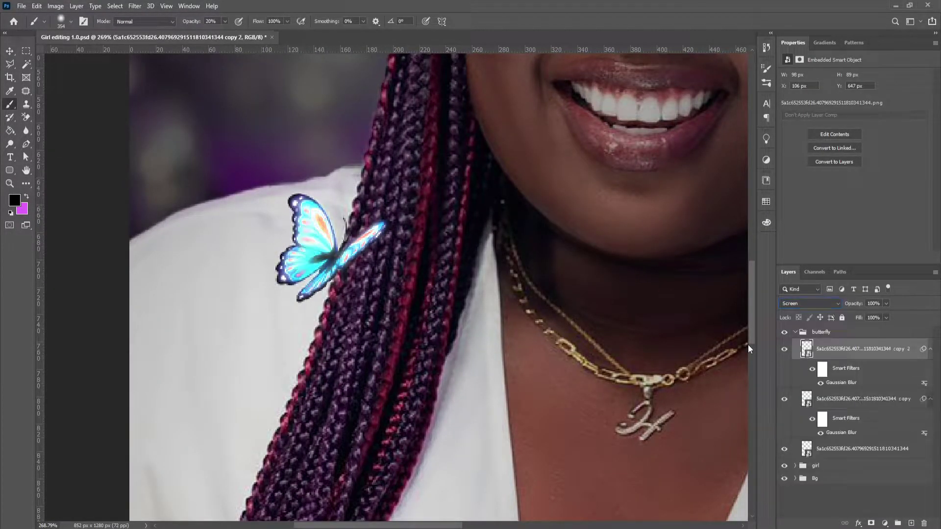
{"action": "double_click", "coordinate": [841, 382]}
{"action": "key", "text": "Return"}
{"action": "left_click", "coordinate": [808, 304]}
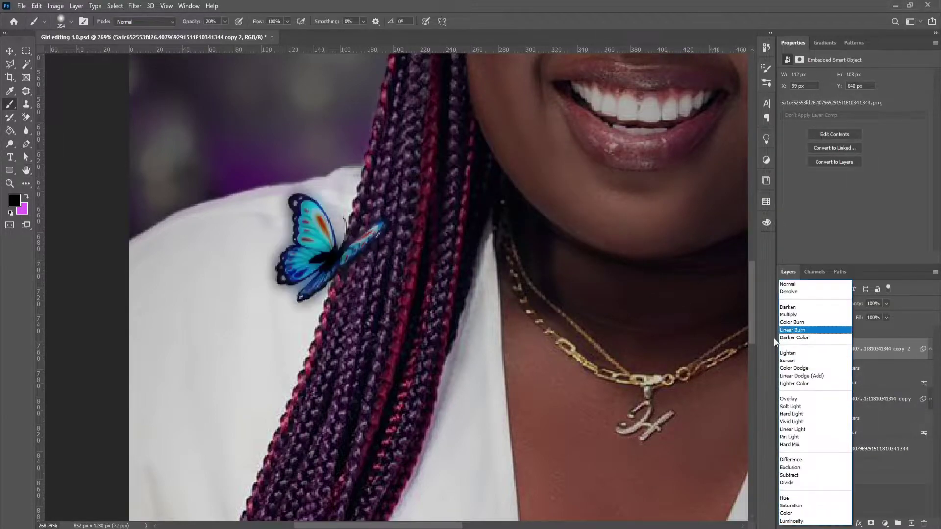
{"action": "left_click", "coordinate": [788, 353]}
Make further blurred butterfly copies 3–5, raising the Gaussian Blur to about 20 px
{"action": "key", "text": "ctrl+j"}
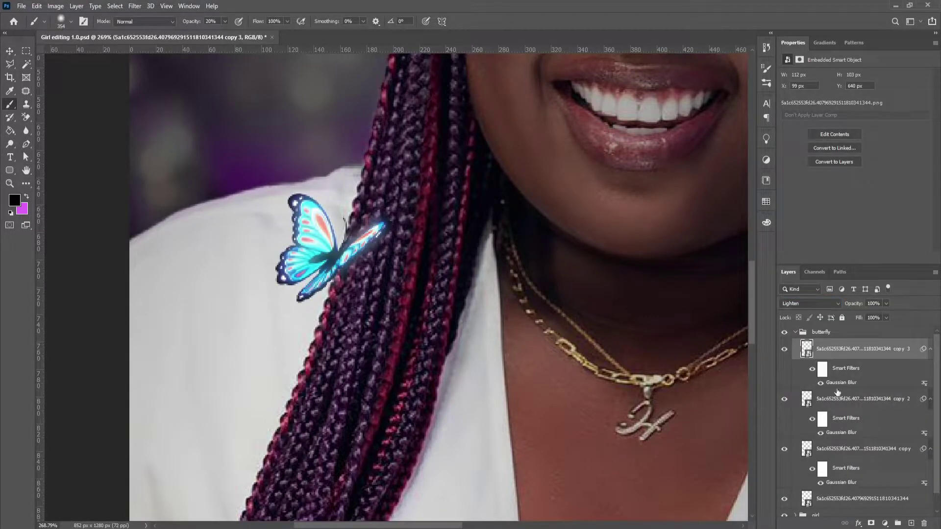
{"action": "double_click", "coordinate": [841, 383]}
{"action": "key", "text": "Return"}
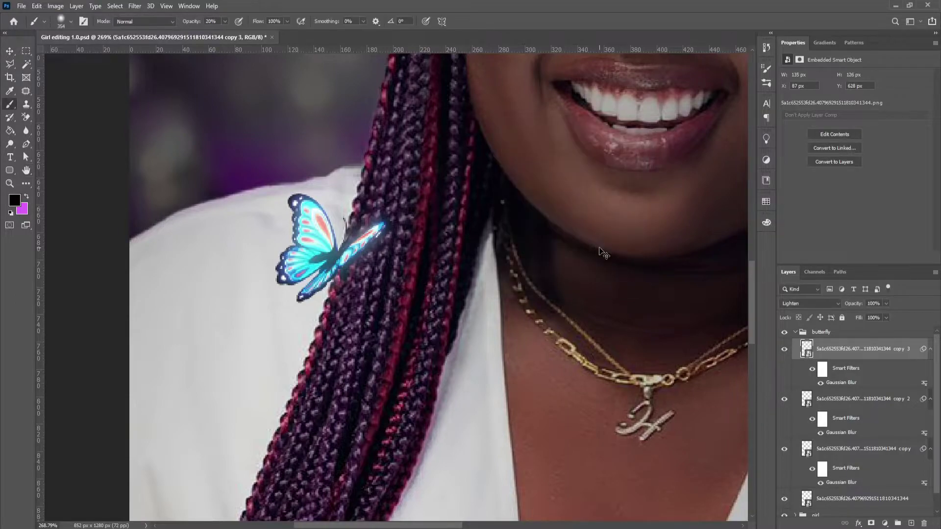
{"action": "double_click", "coordinate": [841, 383]}
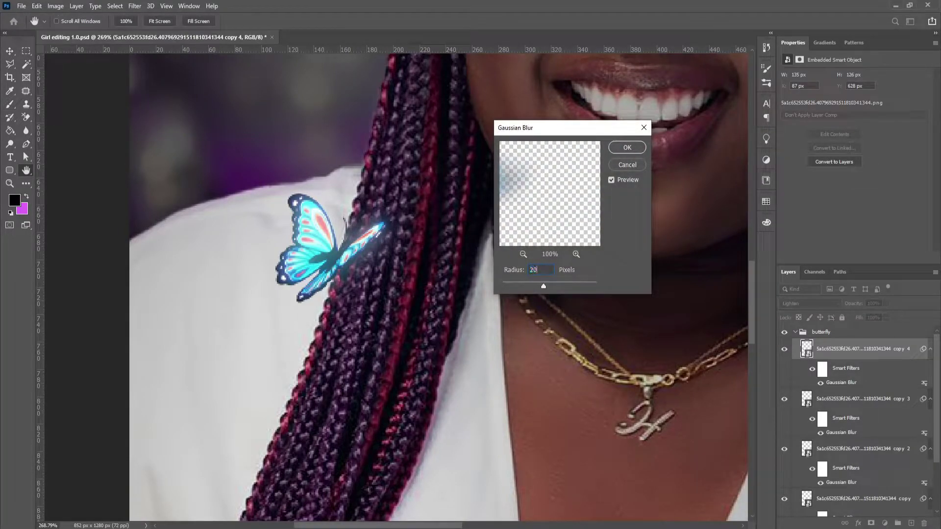
{"action": "key", "text": "Return"}
{"action": "key", "text": "ctrl+j"}
{"action": "double_click", "coordinate": [840, 383]}
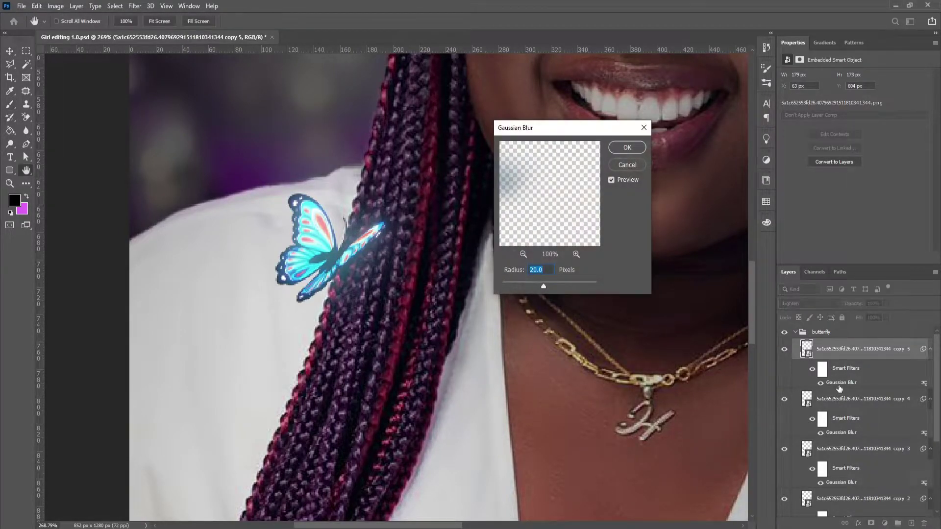
{"action": "key", "text": "Return"}
Collapse and select the butterfly group for Free Transform
{"action": "left_click", "coordinate": [795, 332]}
{"action": "left_click", "coordinate": [820, 332]}
{"action": "key", "text": "ctrl+t"}
Move the butterfly group slightly right onto her braids and fit the portrait in view
{"action": "key", "text": "Return"}
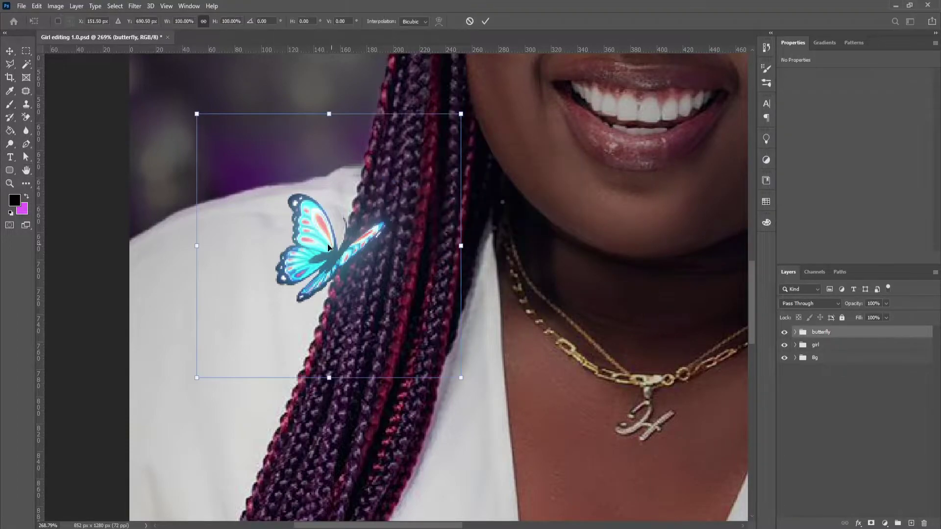
{"action": "left_click_drag", "start_coordinate": [329, 249], "coordinate": [404, 250]}
{"action": "left_click", "coordinate": [485, 22]}
{"action": "key", "text": "ctrl+0"}
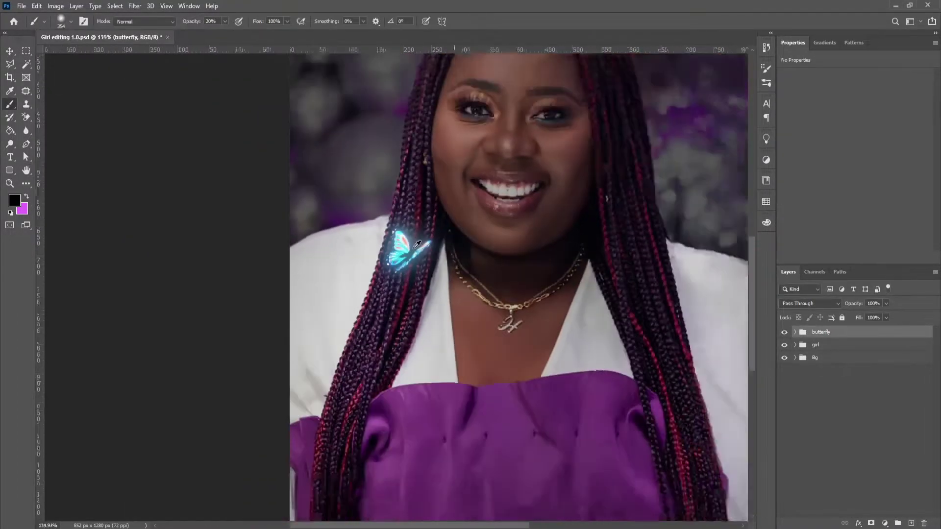
Set Exposure 1 copy to -10.07 and repaint its mask over jacket and hair at 12% opacity
{"action": "key", "text": "b"}
{"action": "left_click", "coordinate": [816, 364]}
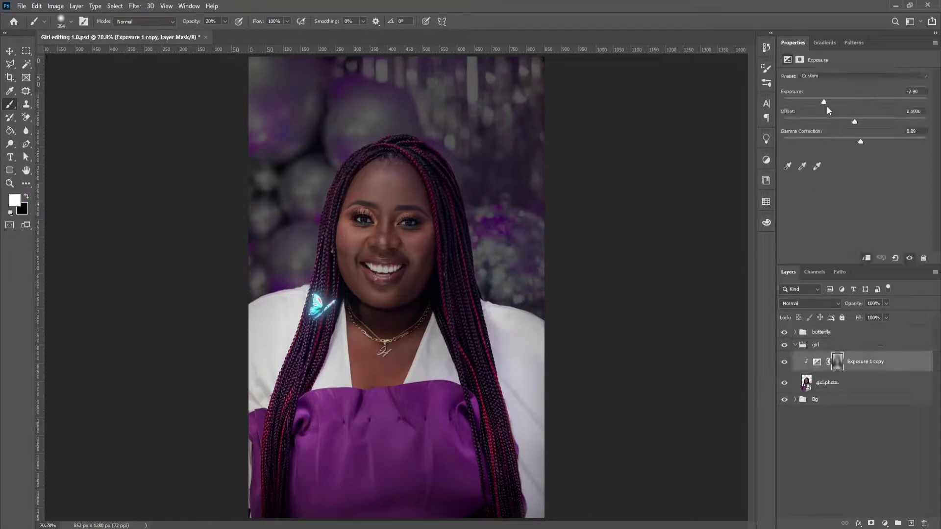
{"action": "left_click_drag", "start_coordinate": [827, 106], "coordinate": [801, 109]}
{"action": "key", "text": "x"}
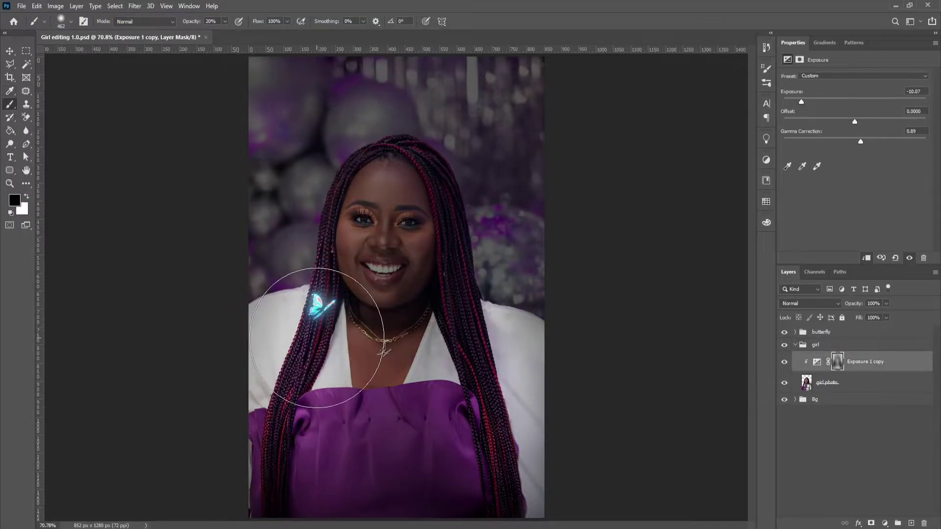
{"action": "left_click_drag", "start_coordinate": [316, 333], "coordinate": [285, 353]}
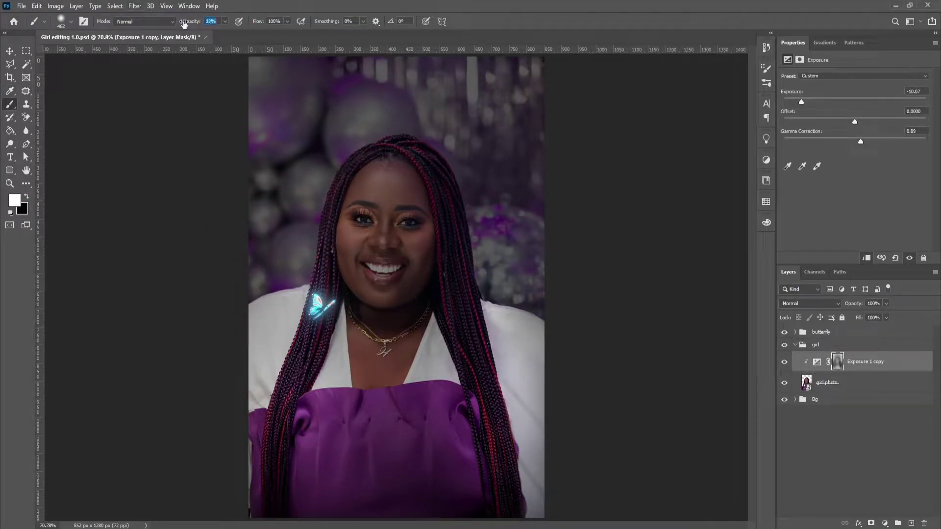
{"action": "left_click_drag", "start_coordinate": [431, 294], "coordinate": [397, 246]}
{"action": "key", "text": "x"}
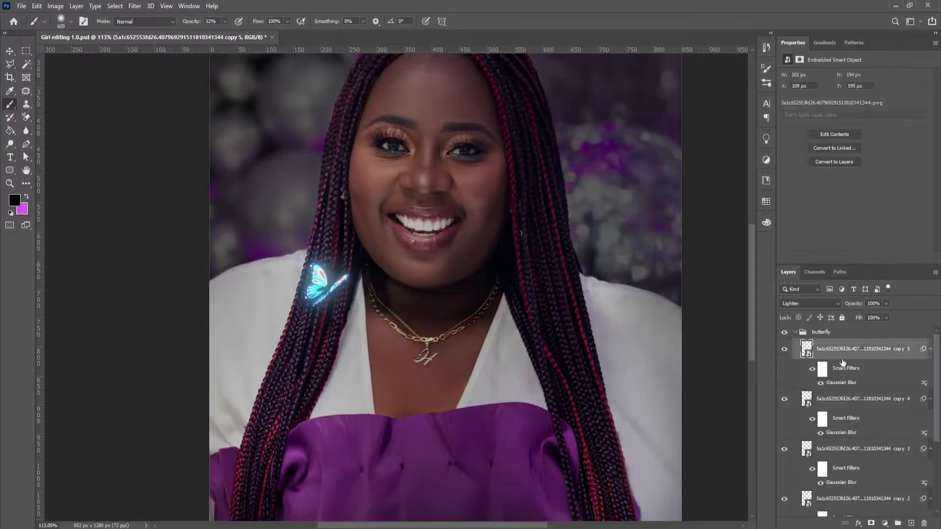
Add Layer 1 in the butterfly group and paint a light cyan glow around the butterfly
{"action": "key", "text": "ctrl+shift+alt+n"}
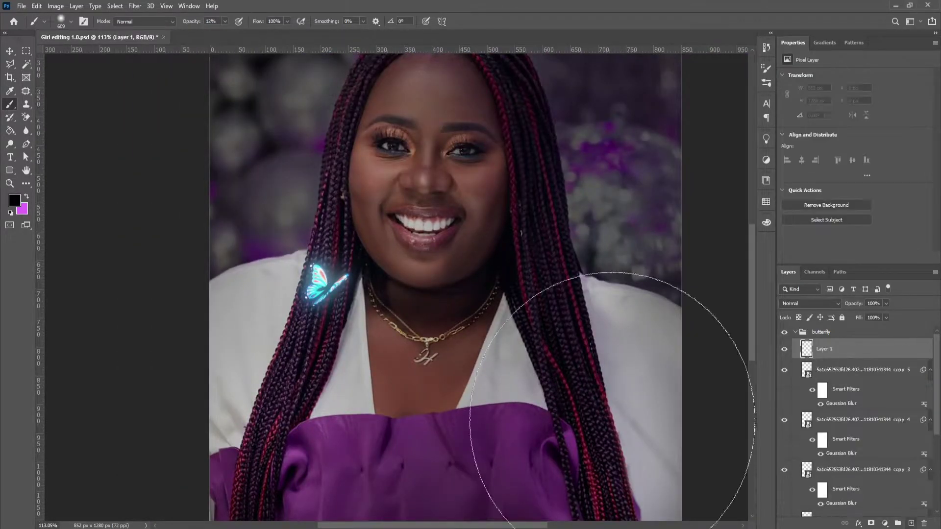
{"action": "scroll", "coordinate": [343, 303], "scroll_direction": "up", "scroll_amount": 5}
{"action": "left_click", "coordinate": [293, 254], "text": "alt"}
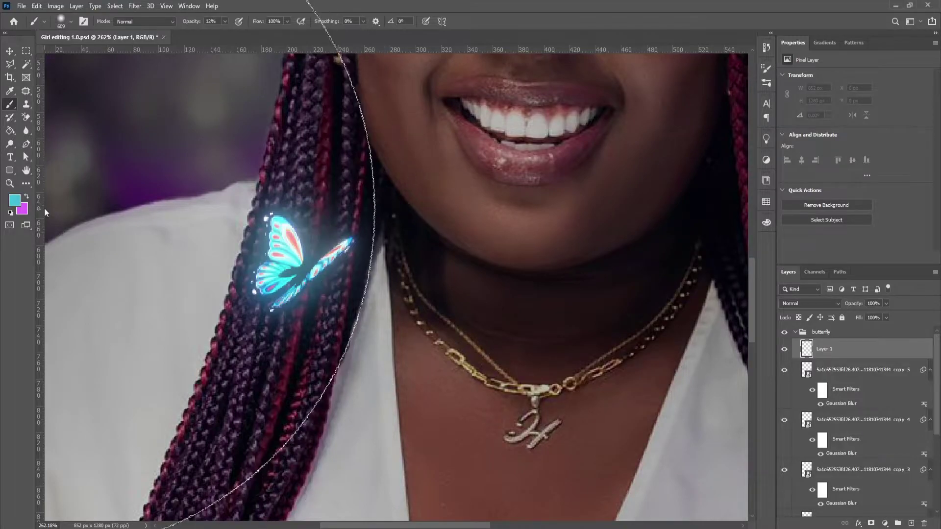
{"action": "left_click", "coordinate": [15, 200]}
{"action": "key", "text": "Return"}
{"action": "left_click", "coordinate": [316, 246], "text": "alt"}
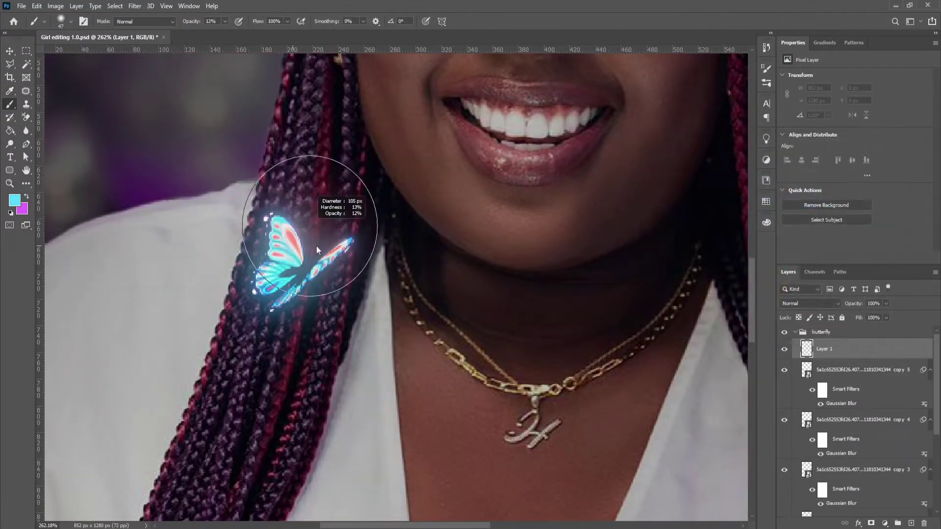
{"action": "left_click_drag", "start_coordinate": [309, 230], "coordinate": [300, 273]}
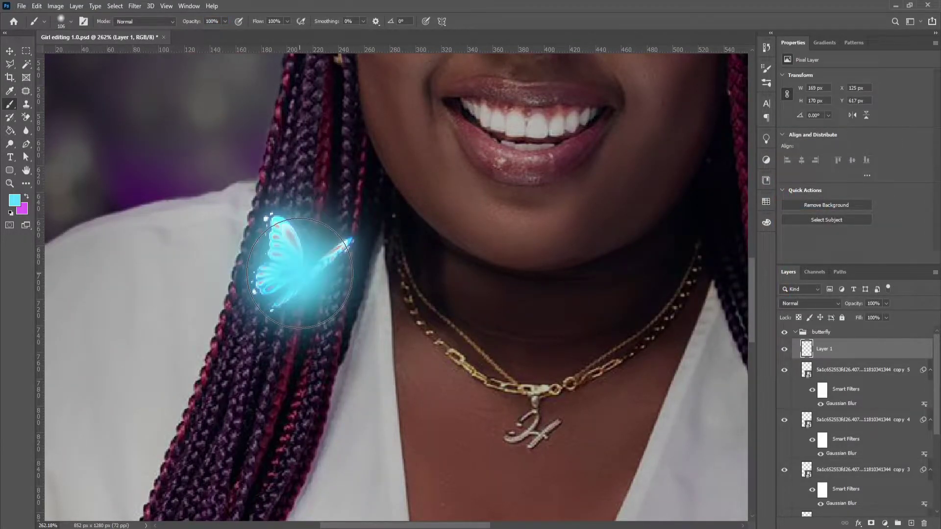
{"action": "key", "text": "ctrl+z"}
{"action": "key", "text": "bracketright"}
{"action": "key", "text": "bracketright"}
{"action": "key", "text": "bracketright"}
{"action": "key", "text": "bracketright"}
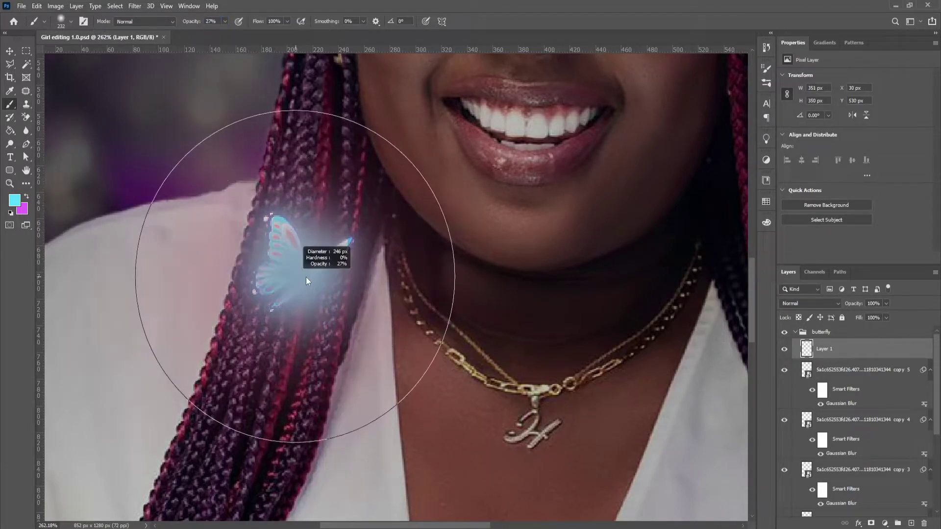
{"action": "left_click", "coordinate": [306, 278]}
Blend the glow layer in Soft Light, then collapse and select the butterfly group
{"action": "scroll", "coordinate": [306, 278], "scroll_direction": "down", "scroll_amount": 3}
{"action": "scroll", "coordinate": [306, 278], "scroll_direction": "up", "scroll_amount": 3}
{"action": "left_click", "coordinate": [810, 303]}
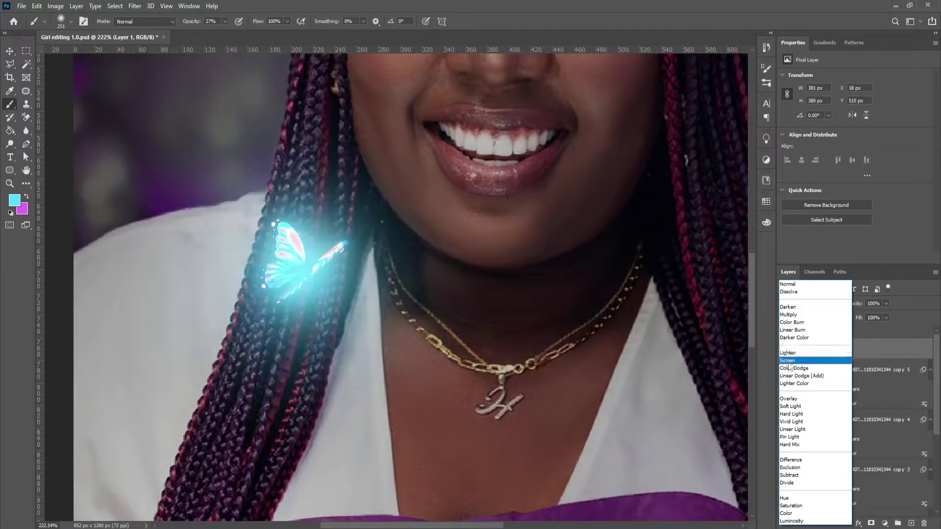
{"action": "left_click", "coordinate": [790, 407]}
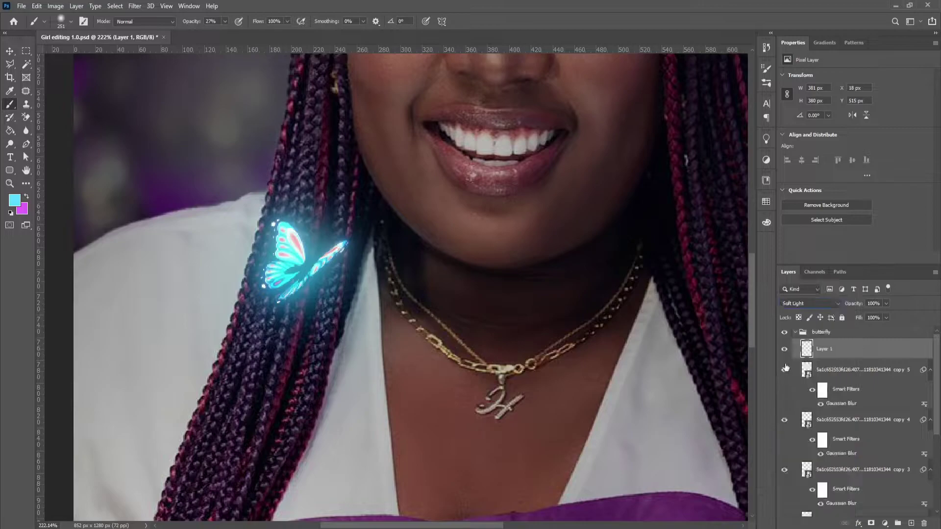
{"action": "key", "text": "bracketright"}
{"action": "scroll", "coordinate": [298, 270], "scroll_direction": "down", "scroll_amount": 2}
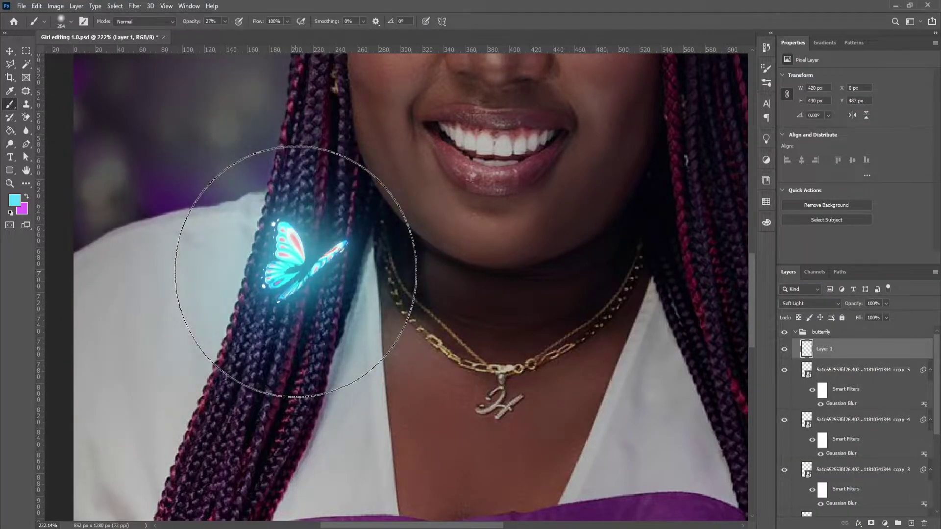
{"action": "scroll", "coordinate": [298, 270], "scroll_direction": "down", "scroll_amount": 3}
{"action": "left_click", "coordinate": [795, 332]}
{"action": "left_click", "coordinate": [784, 332]}
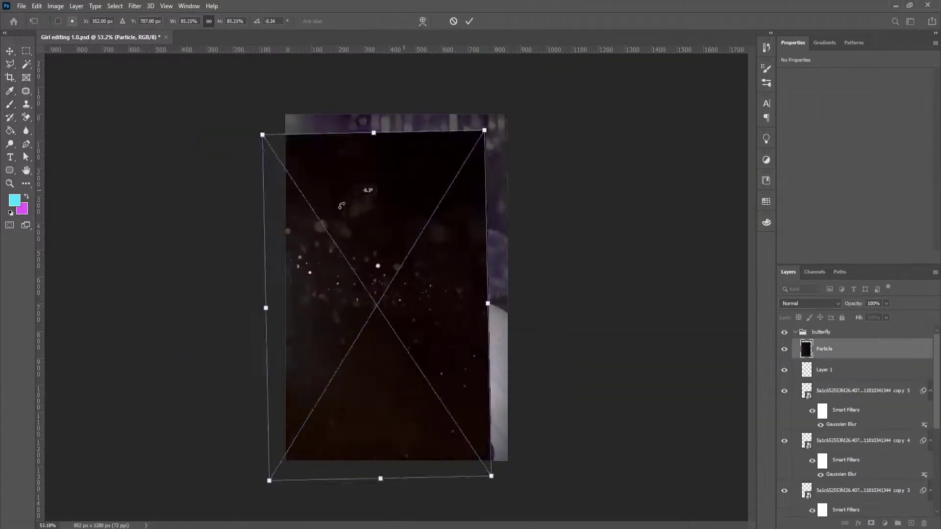
Scale, rotate and position the Particle image over her shoulder in Screen mode
{"action": "left_click_drag", "start_coordinate": [342, 205], "coordinate": [522, 363]}
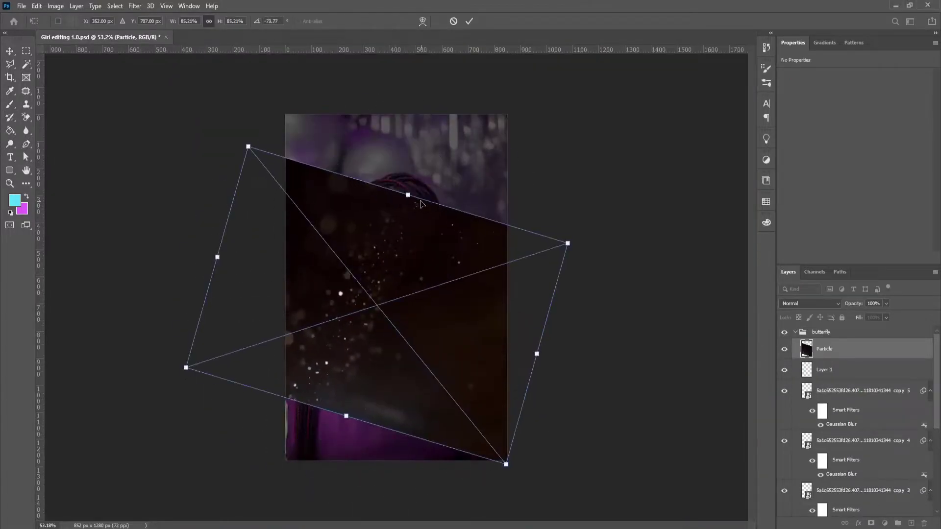
{"action": "left_click_drag", "start_coordinate": [504, 460], "coordinate": [373, 431]}
{"action": "left_click", "coordinate": [469, 21]}
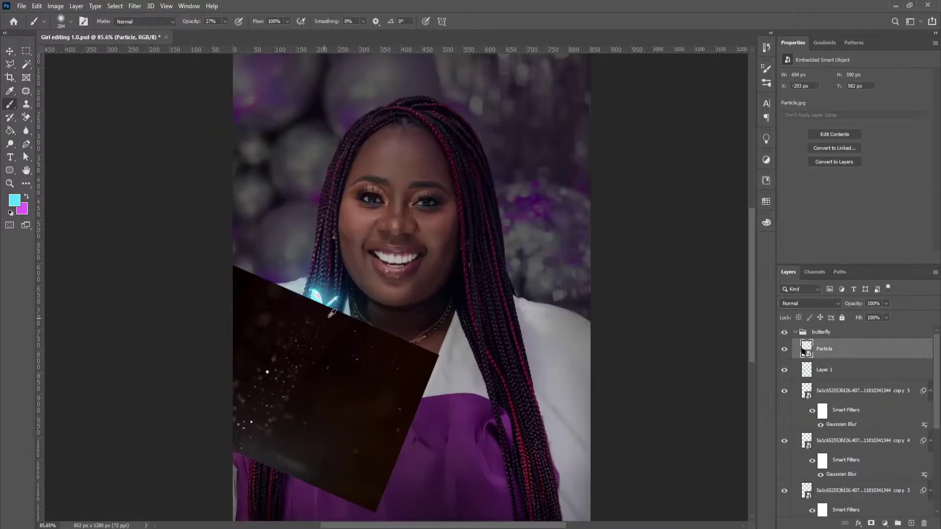
{"action": "left_click", "coordinate": [808, 303]}
{"action": "left_click", "coordinate": [790, 364]}
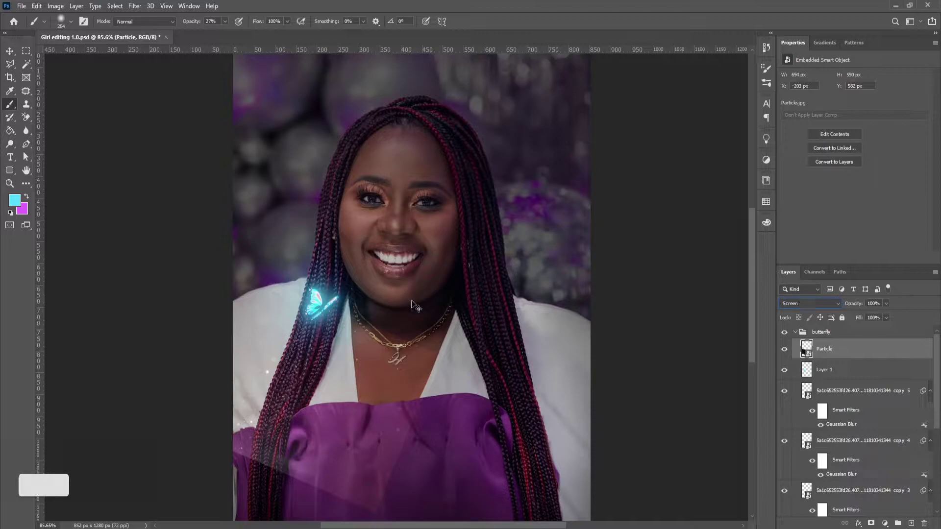
{"action": "key", "text": "ctrl+t"}
{"action": "left_click_drag", "start_coordinate": [310, 353], "coordinate": [323, 362]}
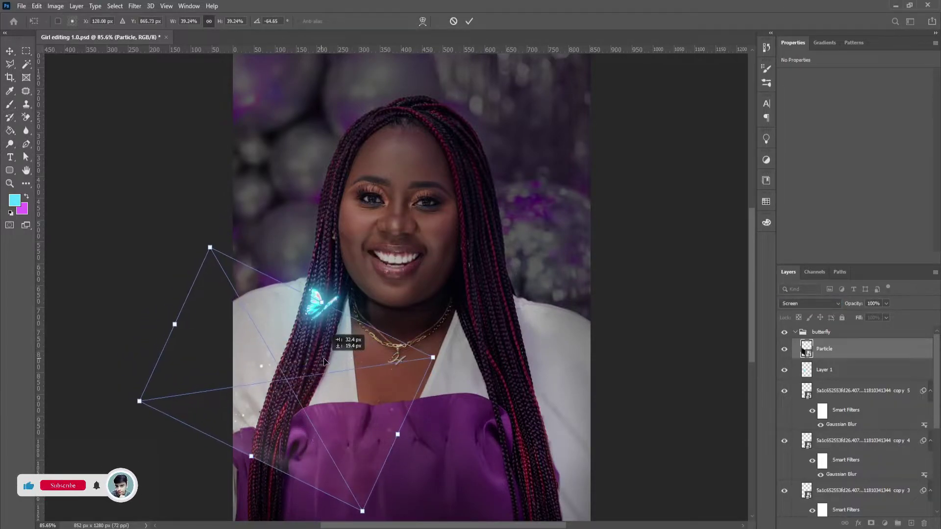
{"action": "left_click", "coordinate": [474, 23]}
Tint the particles cyan with a clipped colorized Hue/Saturation (hue 193) plus Levels
{"action": "left_click", "coordinate": [885, 521]}
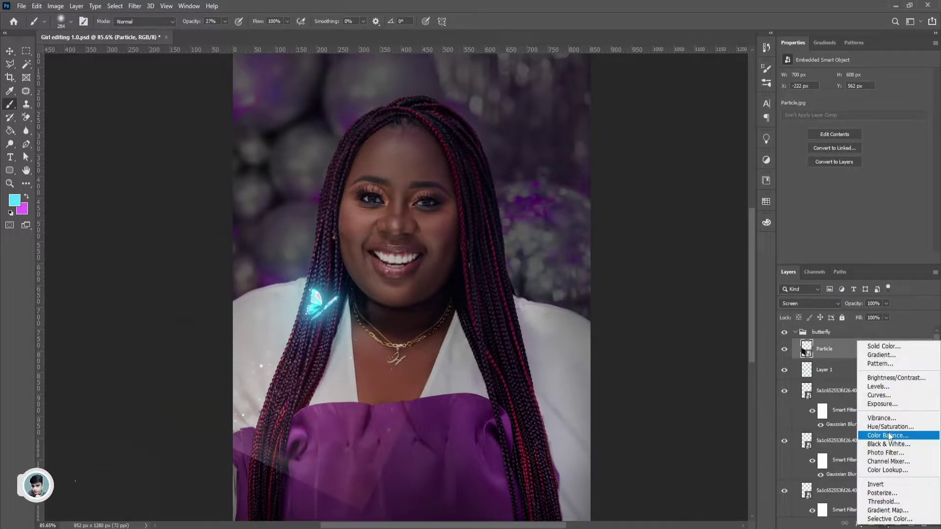
{"action": "left_click", "coordinate": [888, 427]}
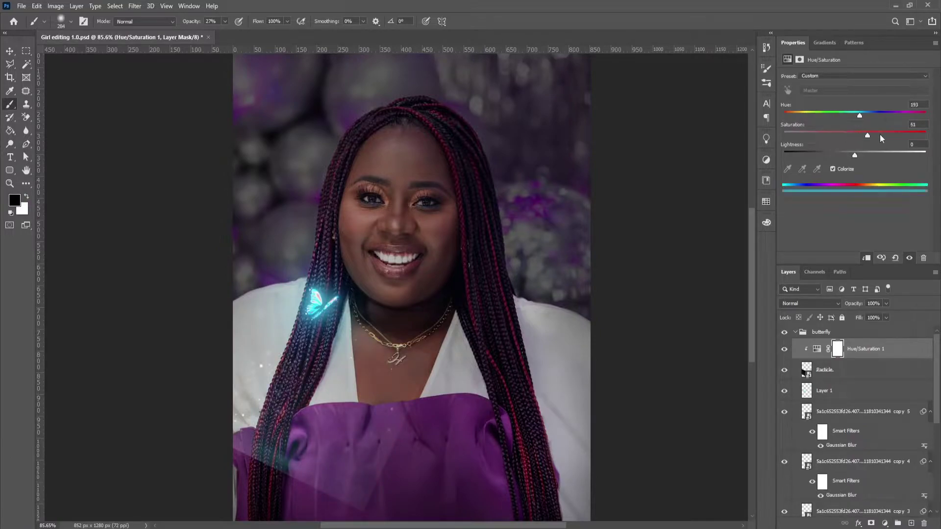
{"action": "left_click_drag", "start_coordinate": [860, 157], "coordinate": [848, 157]}
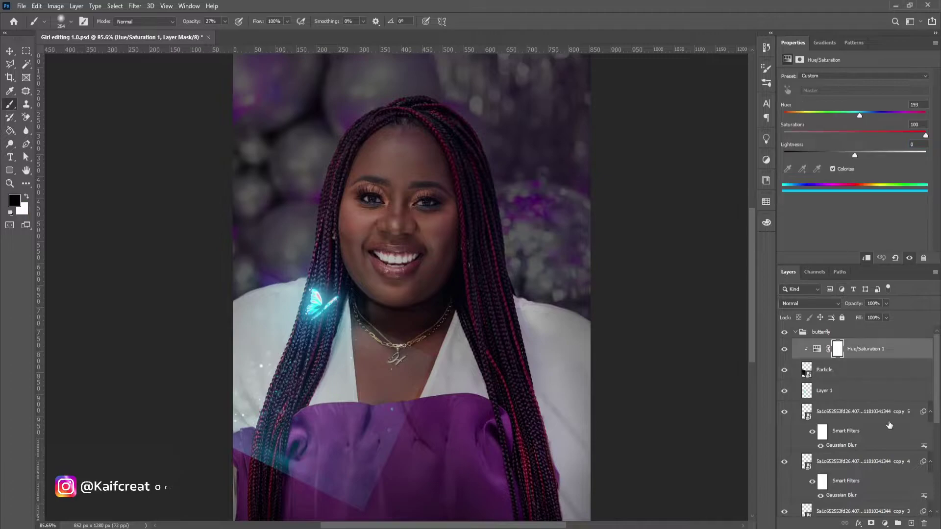
{"action": "left_click", "coordinate": [884, 524]}
{"action": "left_click", "coordinate": [878, 387]}
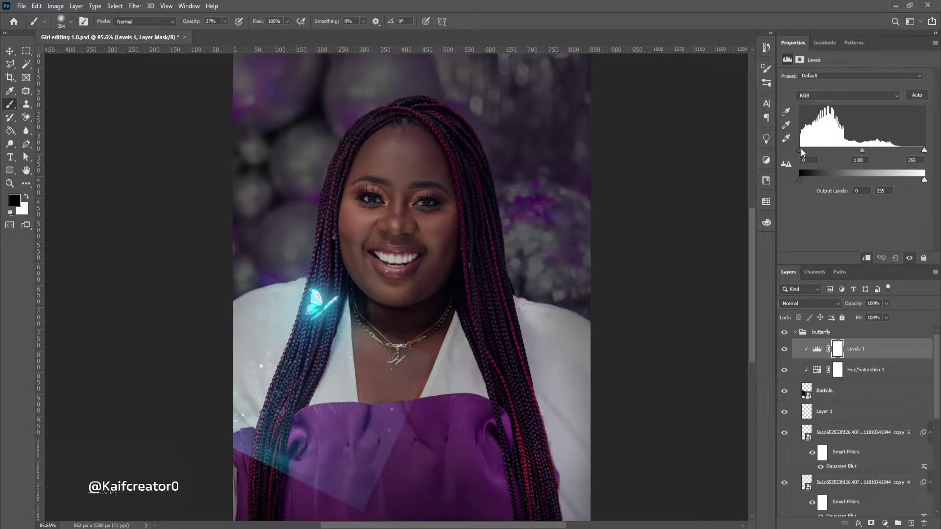
Add a layer mask to the Particle layer and revisit the tint's saturation settings
{"action": "left_click", "coordinate": [833, 391]}
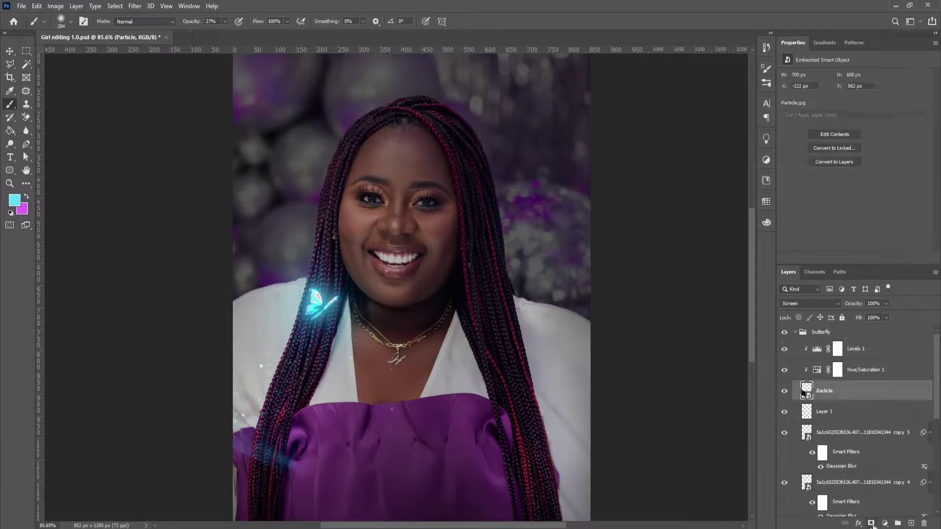
{"action": "left_click", "coordinate": [870, 524]}
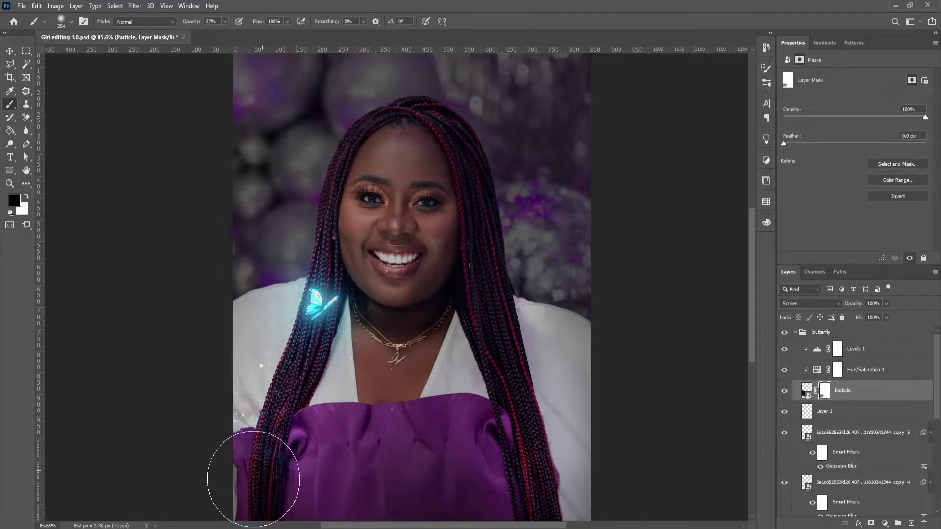
{"action": "scroll", "coordinate": [341, 359], "scroll_direction": "up", "scroll_amount": 5}
{"action": "scroll", "coordinate": [434, 283], "scroll_direction": "down", "scroll_amount": 5}
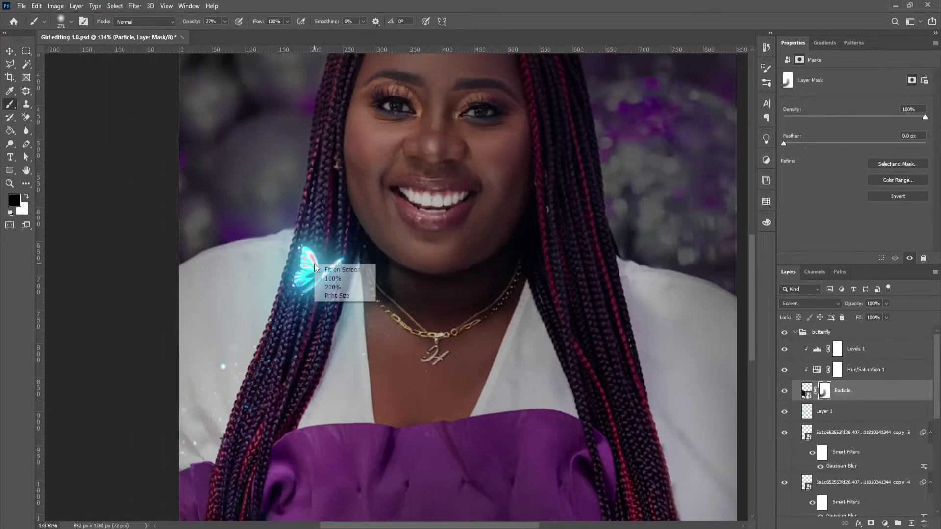
{"action": "left_click", "coordinate": [817, 369]}
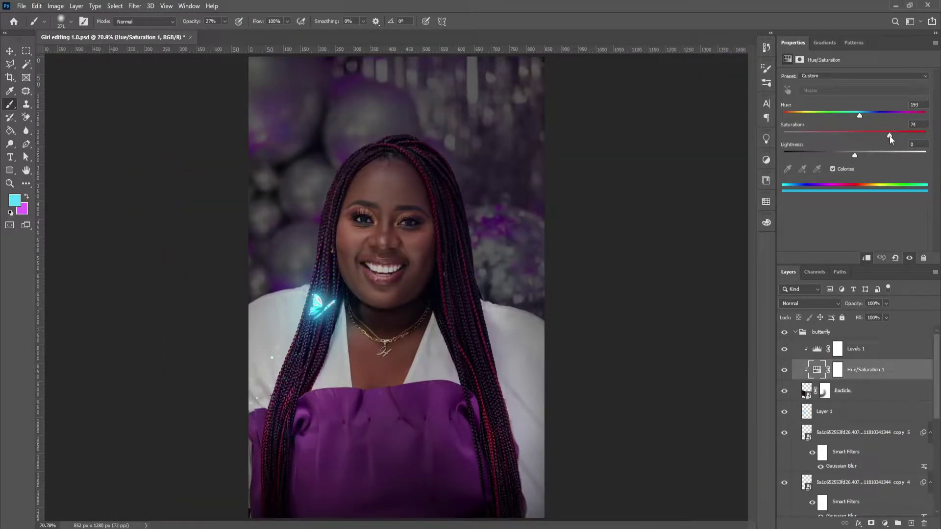
Add Layer 2 above Exposure 1 copy in the girl group, set to Overlay and clipped
{"action": "left_click", "coordinate": [795, 332]}
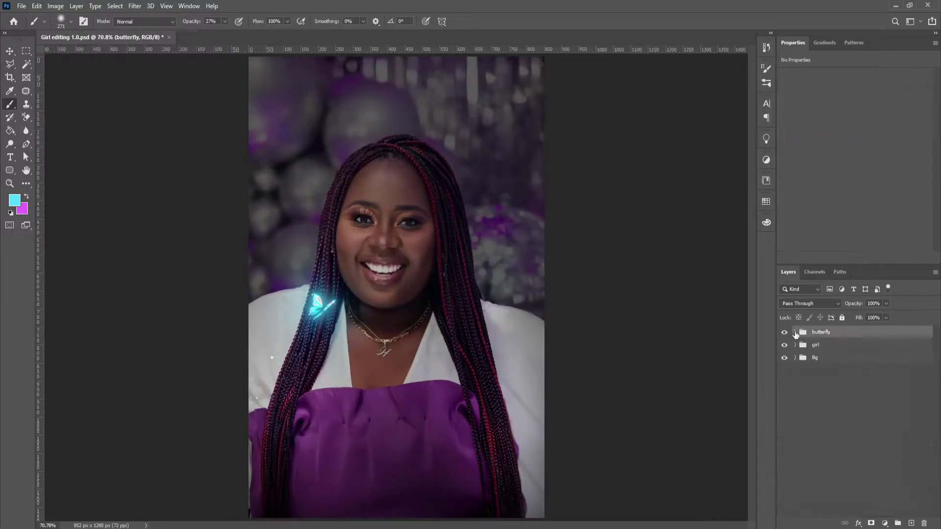
{"action": "key", "text": "ctrl+plus"}
{"action": "left_click", "coordinate": [795, 345]}
{"action": "left_click", "coordinate": [862, 361]}
{"action": "left_click", "coordinate": [912, 524]}
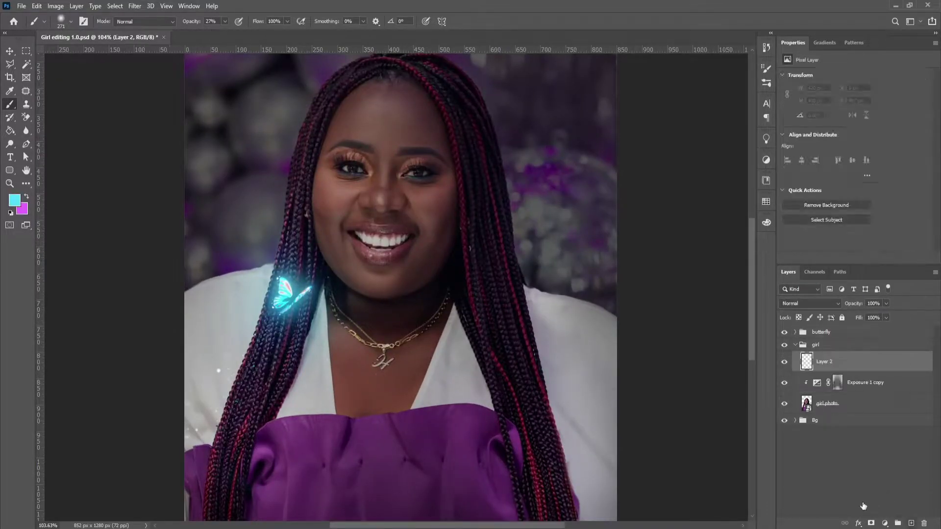
{"action": "scroll", "coordinate": [275, 313], "scroll_direction": "up", "scroll_amount": 3}
{"action": "left_click", "coordinate": [810, 303]}
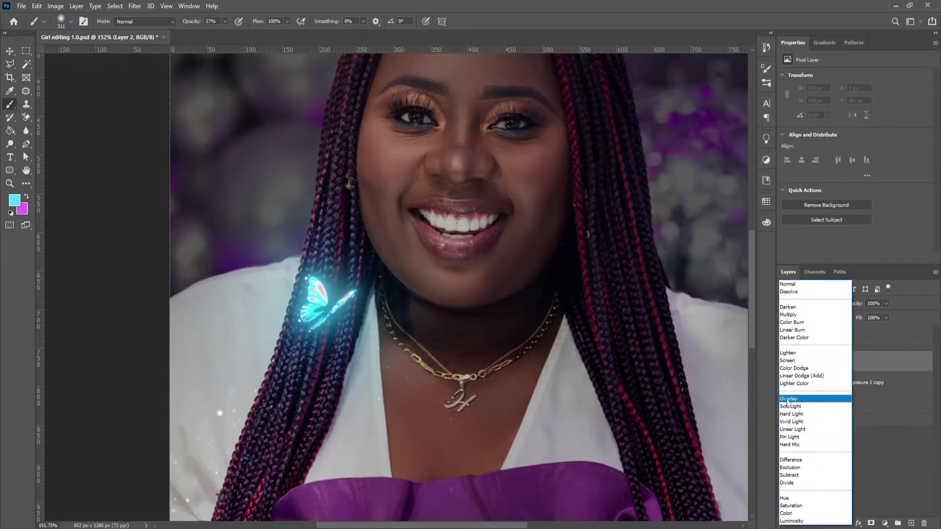
{"action": "left_click", "coordinate": [804, 396]}
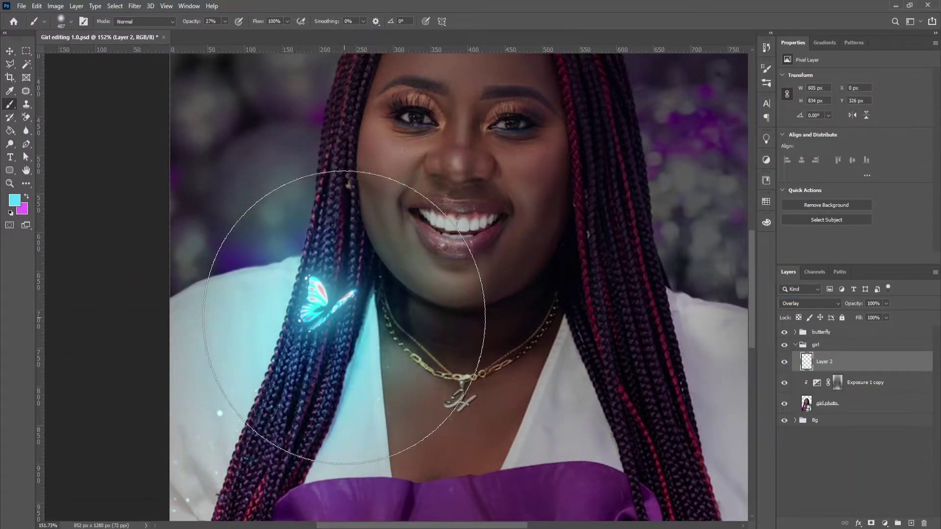
{"action": "scroll", "coordinate": [390, 360], "scroll_direction": "down", "scroll_amount": 3}
{"action": "left_click", "coordinate": [807, 373], "text": "alt"}
Adjust Layer 2's Blend If options and brush cyan light onto her skin and top
{"action": "left_click", "coordinate": [837, 382]}
{"action": "scroll", "coordinate": [339, 373], "scroll_direction": "up", "scroll_amount": 1}
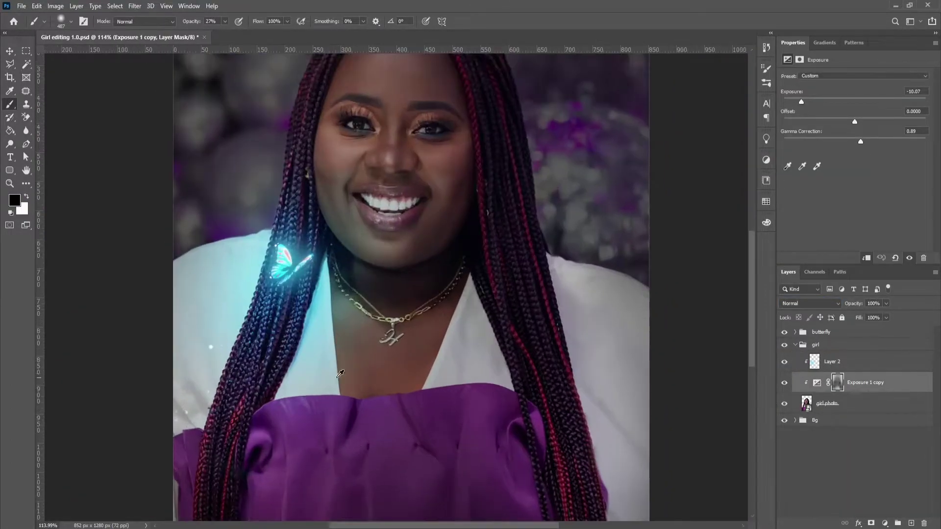
{"action": "scroll", "coordinate": [319, 304], "scroll_direction": "down", "scroll_amount": 3}
{"action": "double_click", "coordinate": [873, 362]}
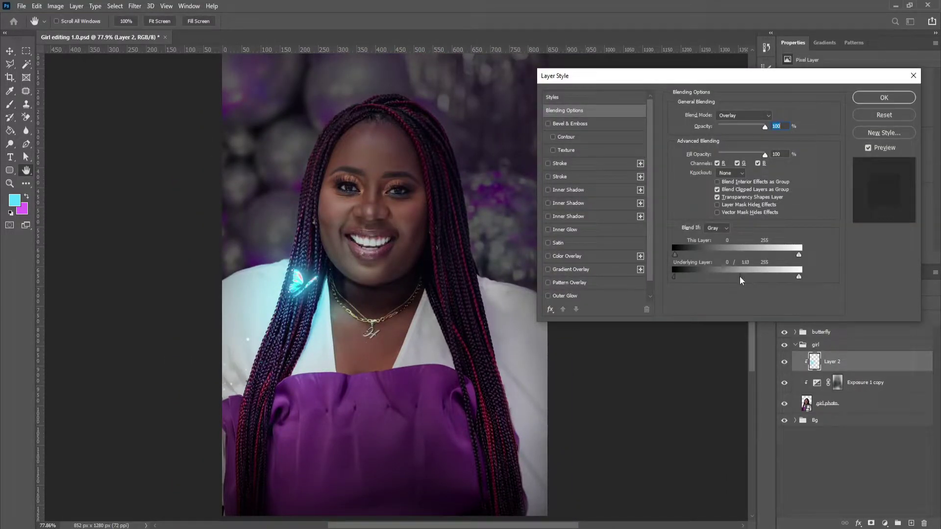
{"action": "left_click", "coordinate": [884, 98]}
{"action": "scroll", "coordinate": [314, 260], "scroll_direction": "up", "scroll_amount": 5}
{"action": "key", "text": "b"}
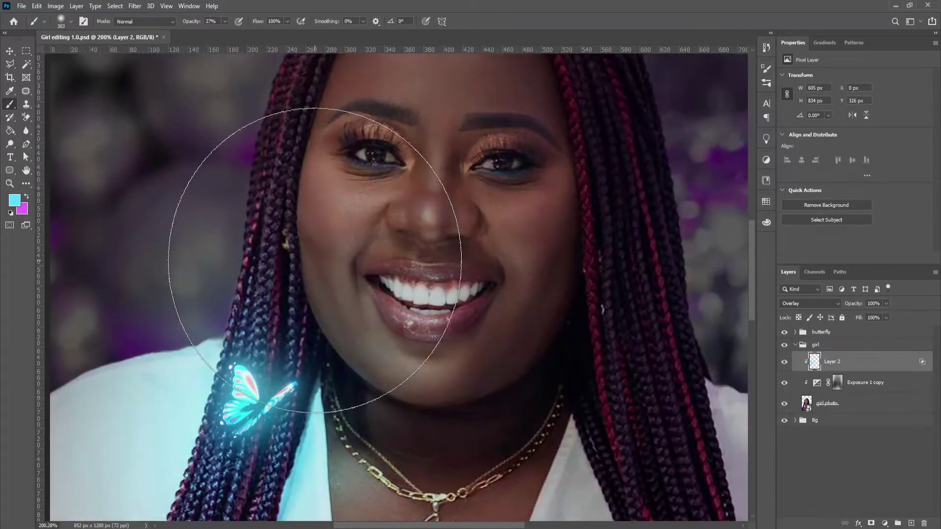
{"action": "scroll", "coordinate": [328, 343], "scroll_direction": "down", "scroll_amount": 3}
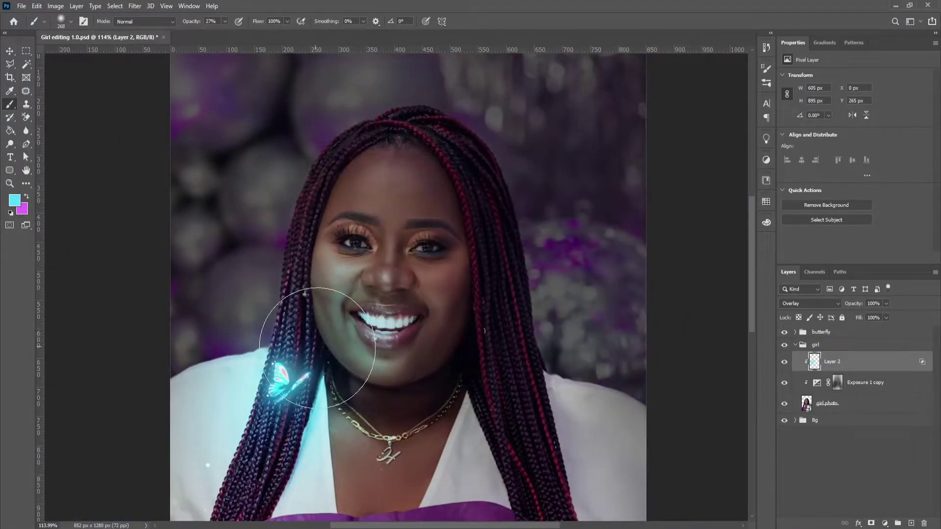
{"action": "scroll", "coordinate": [317, 348], "scroll_direction": "down", "scroll_amount": 3}
{"action": "scroll", "coordinate": [345, 357], "scroll_direction": "up", "scroll_amount": 3}
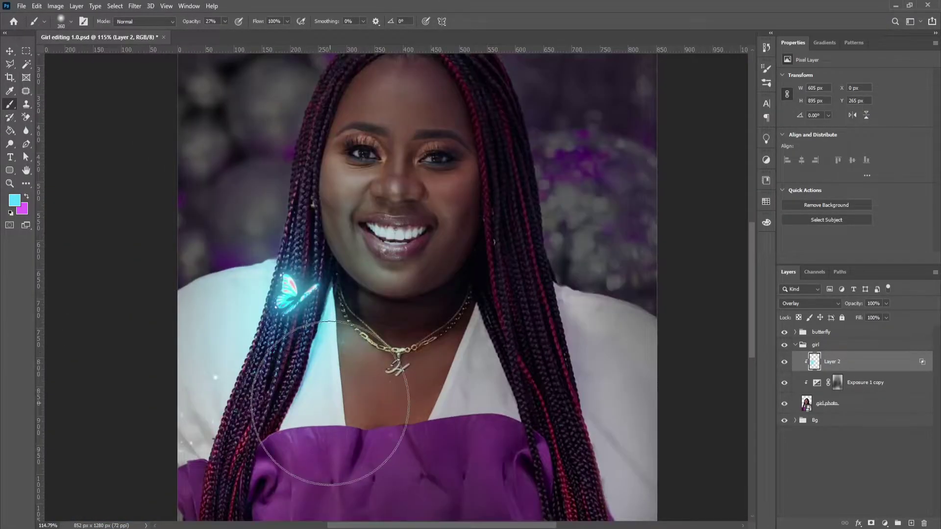
{"action": "scroll", "coordinate": [330, 403], "scroll_direction": "up", "scroll_amount": 1}
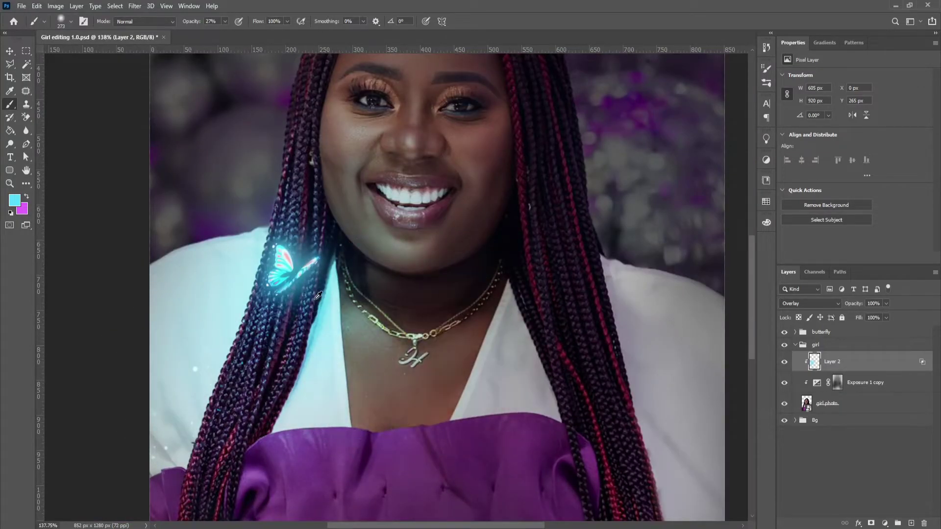
{"action": "scroll", "coordinate": [318, 295], "scroll_direction": "down", "scroll_amount": 3}
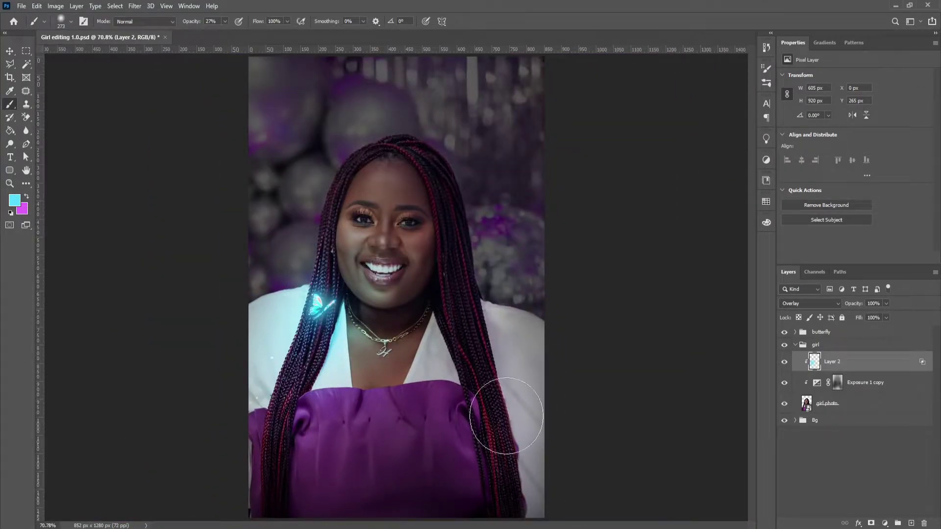
{"action": "scroll", "coordinate": [455, 251], "scroll_direction": "up", "scroll_amount": 1}
Duplicate the butterfly group and move the copy up onto her hair
{"action": "left_click", "coordinate": [795, 345]}
{"action": "left_click", "coordinate": [824, 332]}
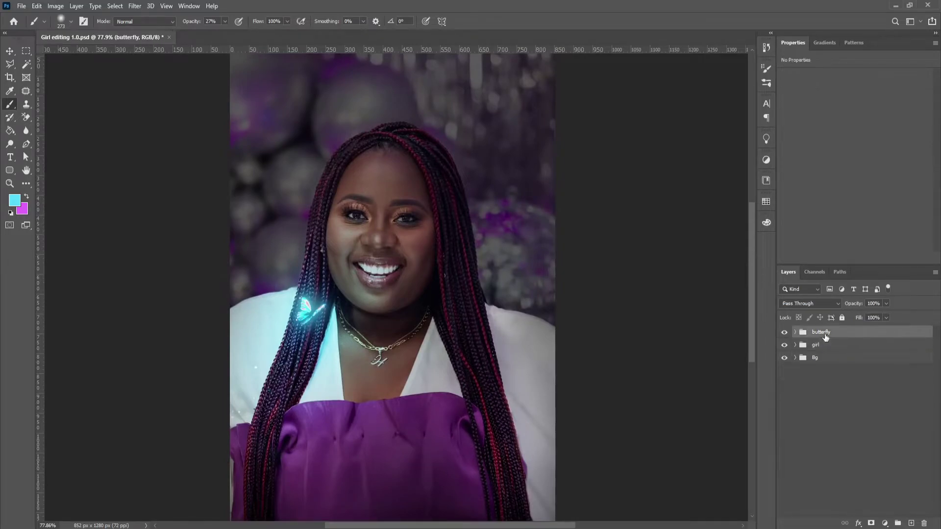
{"action": "key", "text": "ctrl+j"}
{"action": "key", "text": "ctrl+t"}
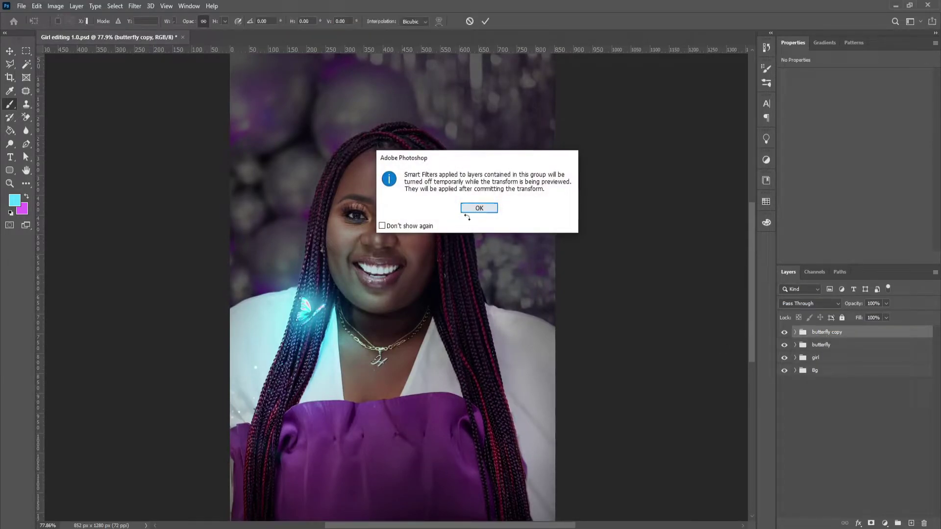
{"action": "left_click", "coordinate": [466, 213]}
{"action": "left_click_drag", "start_coordinate": [308, 307], "coordinate": [490, 157]}
Flip the butterfly copy horizontally and settle it into her upper-right braids
{"action": "right_click", "coordinate": [542, 186]}
{"action": "left_click", "coordinate": [512, 368]}
{"action": "left_click_drag", "start_coordinate": [486, 230], "coordinate": [513, 240]}
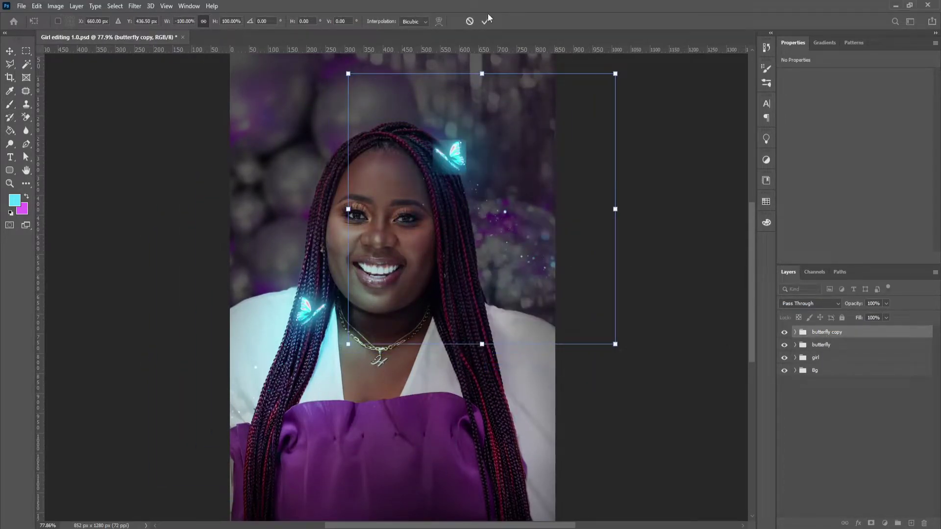
{"action": "key", "text": "Return"}
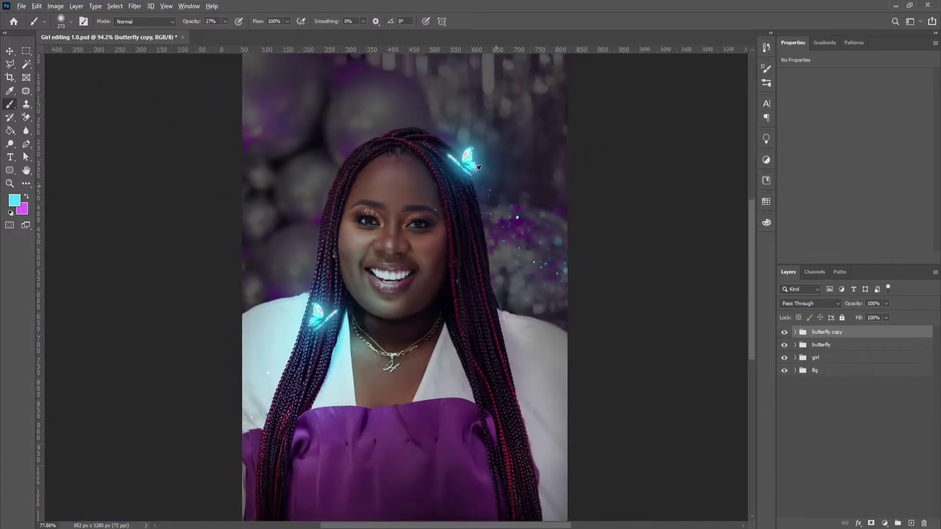
{"action": "left_click", "coordinate": [795, 358]}
{"action": "left_click", "coordinate": [837, 395]}
Add a new clipped layer, Layer 3, above Layer 2 in Overlay mode
{"action": "scroll", "coordinate": [483, 180], "scroll_direction": "up", "scroll_amount": 3}
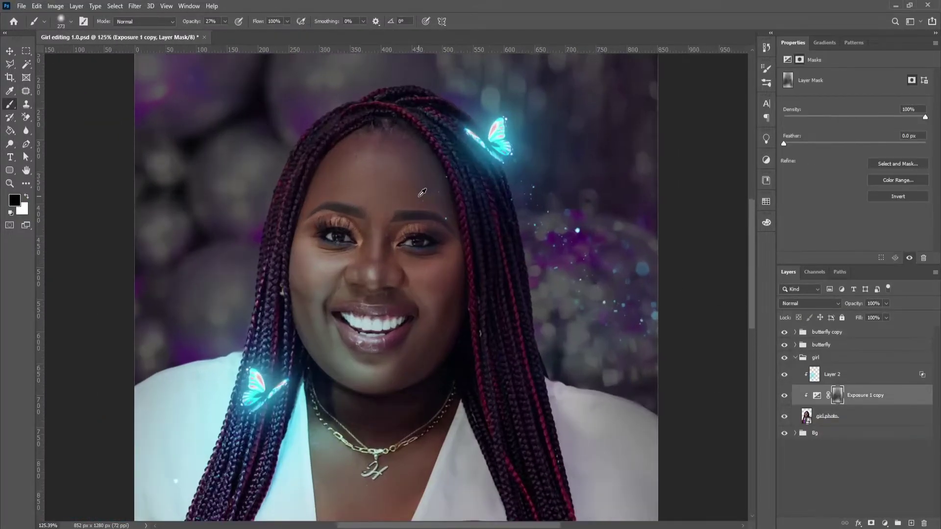
{"action": "left_click_drag", "start_coordinate": [483, 180], "coordinate": [461, 180]}
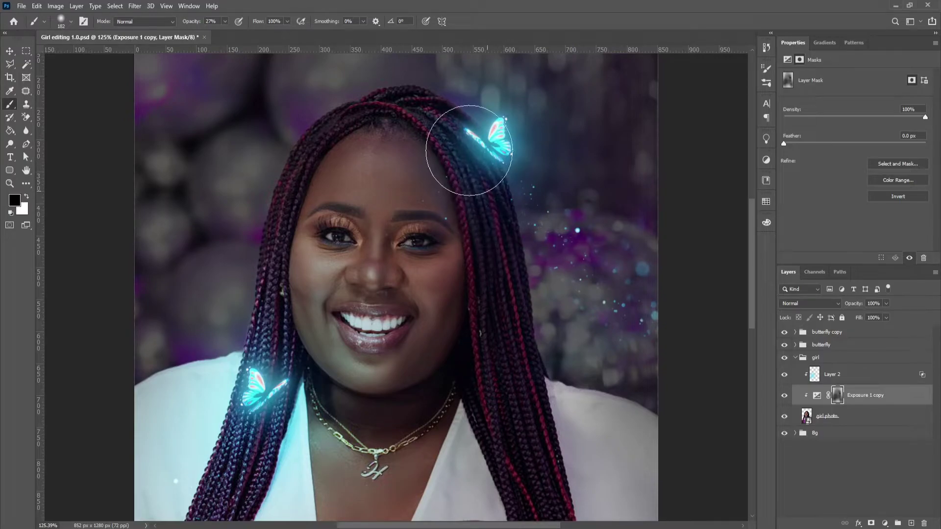
{"action": "left_click", "coordinate": [863, 375]}
{"action": "left_click", "coordinate": [911, 523]}
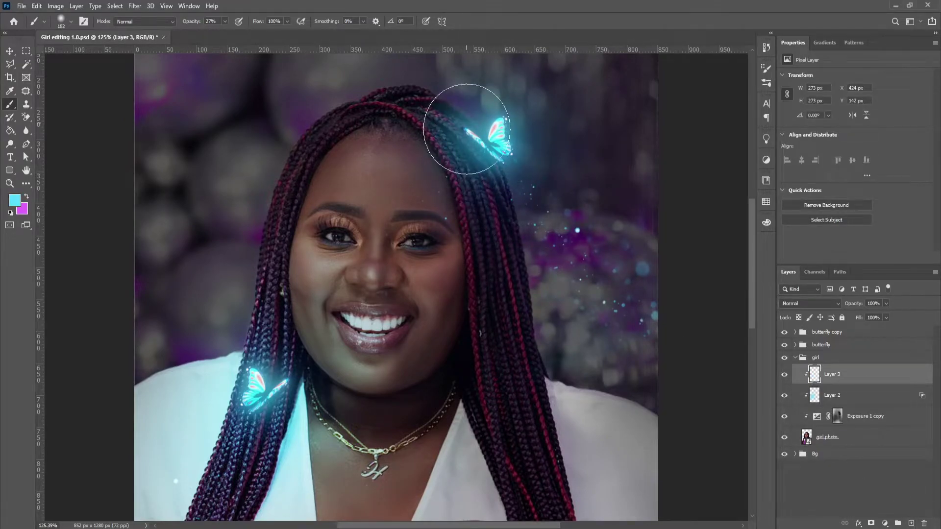
{"action": "left_click", "coordinate": [809, 304]}
{"action": "left_click", "coordinate": [809, 406]}
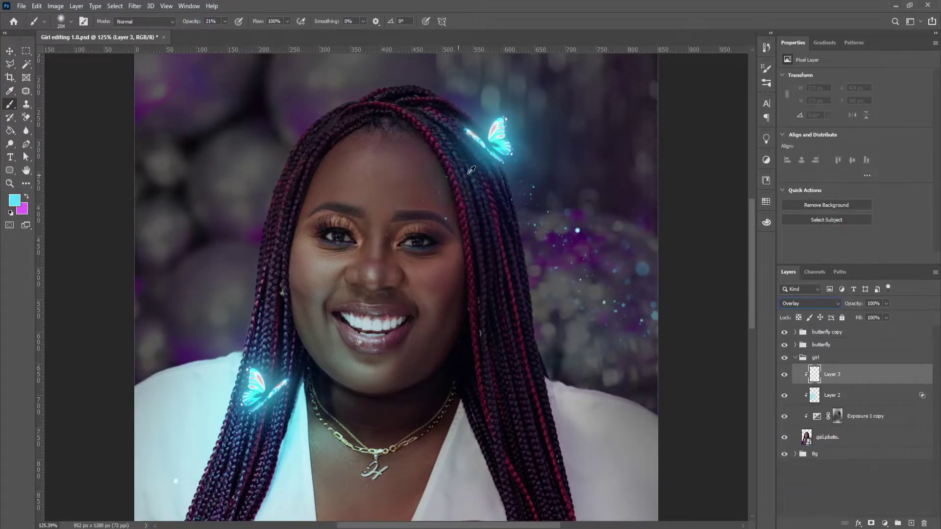
Paint cyan light on the braids by the upper butterfly and adjust Layer 3's Blend If
{"action": "left_click_drag", "start_coordinate": [478, 177], "coordinate": [521, 209]}
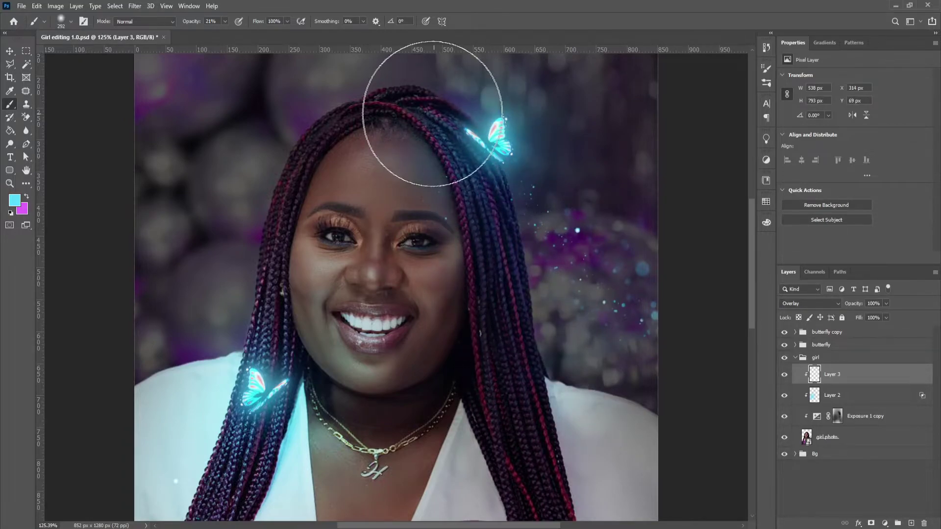
{"action": "left_click_drag", "start_coordinate": [433, 114], "coordinate": [481, 266]}
{"action": "left_click_drag", "start_coordinate": [470, 177], "coordinate": [505, 210]}
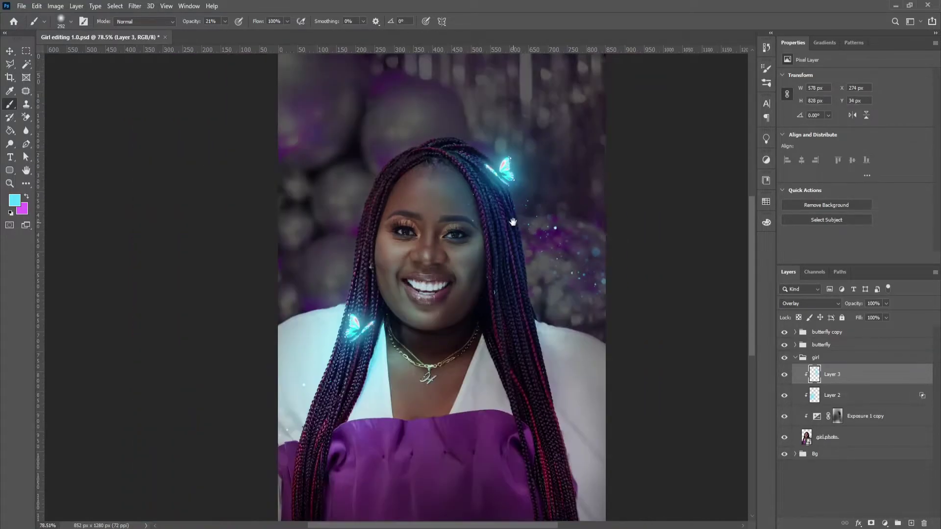
{"action": "scroll", "coordinate": [526, 310], "scroll_direction": "down", "scroll_amount": 3}
{"action": "double_click", "coordinate": [929, 379]}
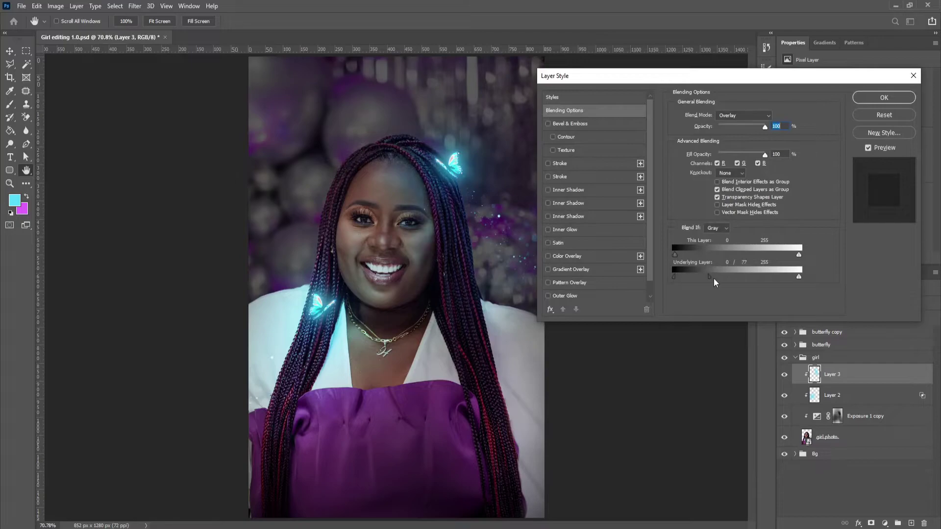
{"action": "left_click", "coordinate": [884, 97]}
Touch up the Exposure 1 copy layer mask with white and black
{"action": "scroll", "coordinate": [465, 156], "scroll_direction": "up", "scroll_amount": 3}
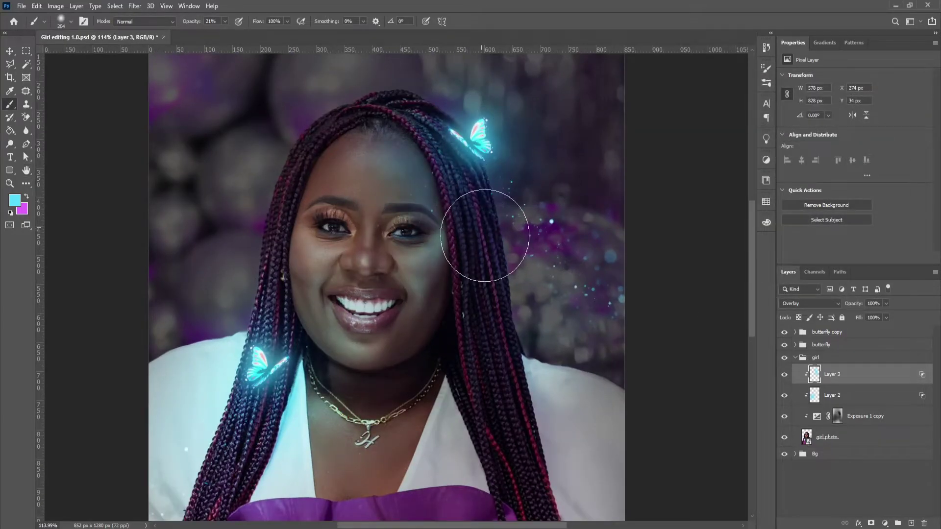
{"action": "left_click", "coordinate": [837, 416]}
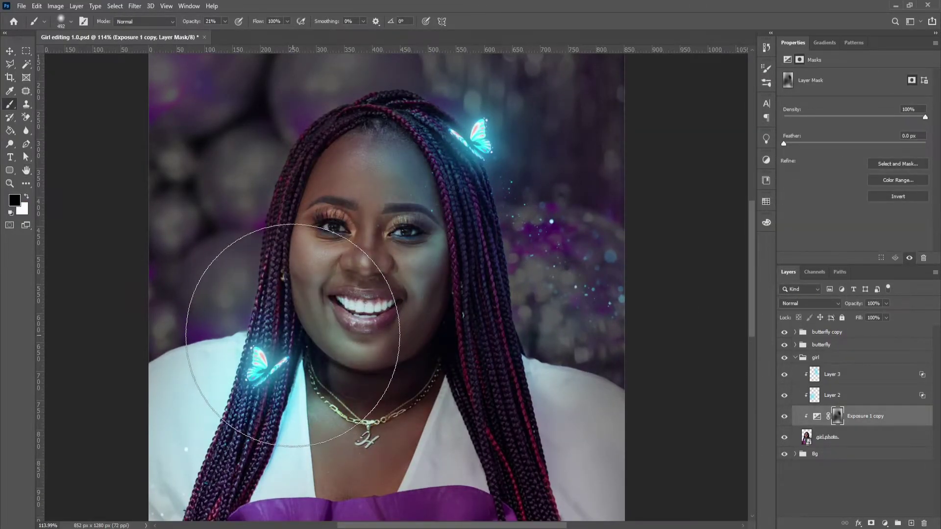
{"action": "scroll", "coordinate": [451, 211], "scroll_direction": "down", "scroll_amount": 2}
{"action": "key", "text": "x"}
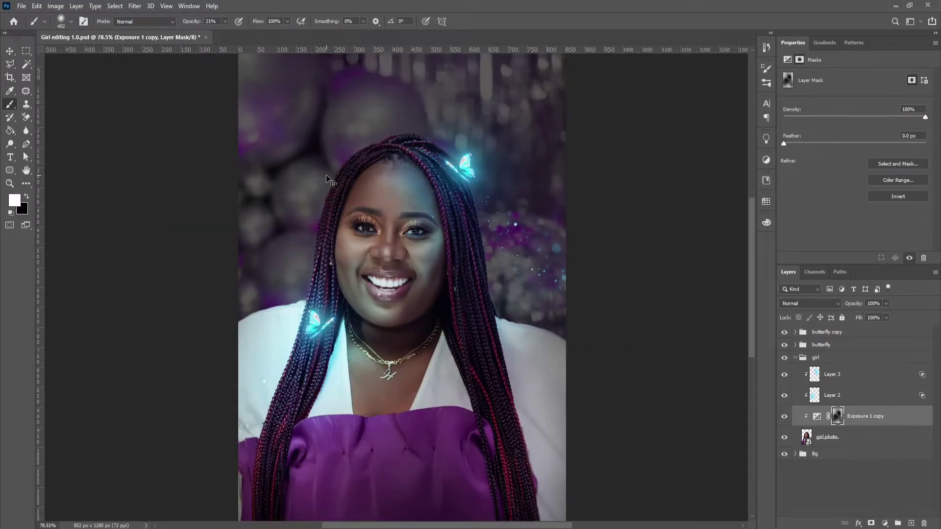
{"action": "key", "text": "x"}
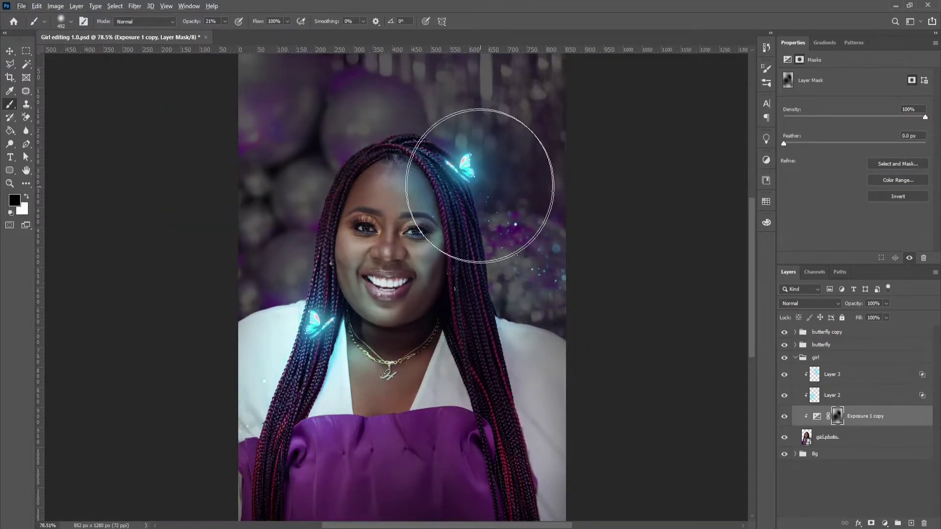
{"action": "scroll", "coordinate": [571, 316], "scroll_direction": "down", "scroll_amount": 2}
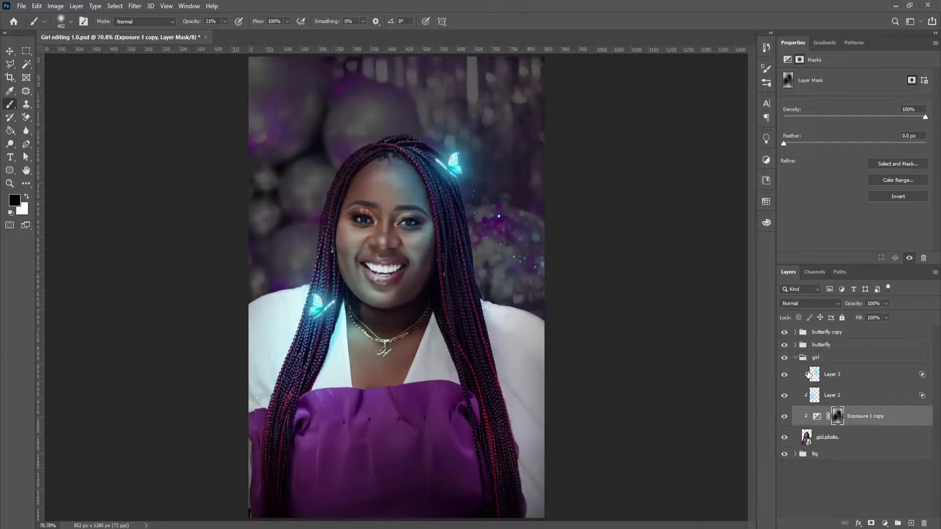
Reselect Layer 3 and collapse the Bg and girl groups
{"action": "left_click", "coordinate": [808, 374]}
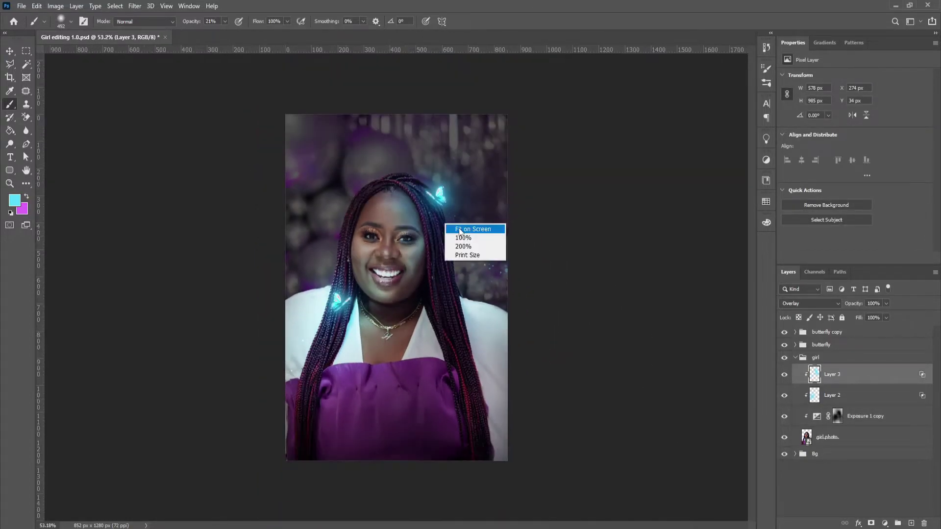
{"action": "left_click", "coordinate": [802, 455]}
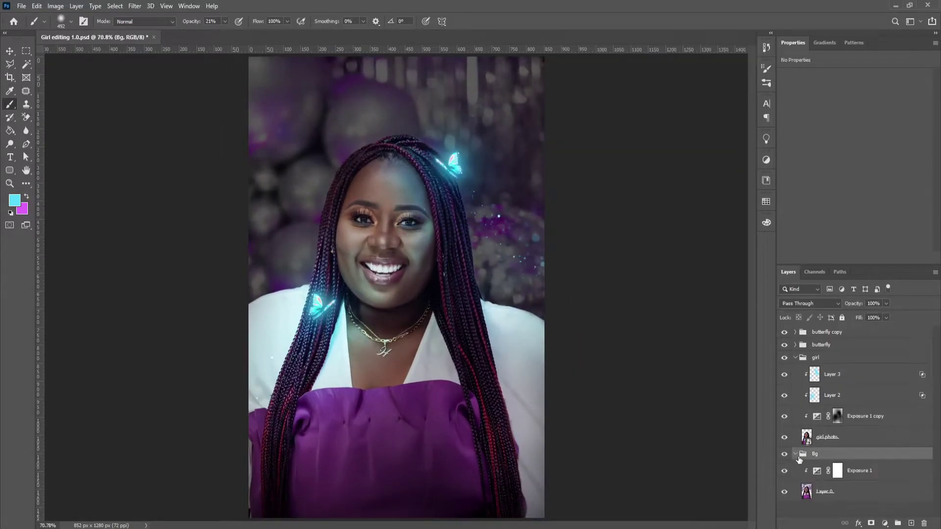
{"action": "left_click", "coordinate": [795, 454]}
{"action": "left_click", "coordinate": [795, 357]}
Duplicate the butterfly group onto the lower dress, rotated about -29° and scaled to 78%
{"action": "left_click", "coordinate": [828, 332]}
{"action": "key", "text": "ctrl+j"}
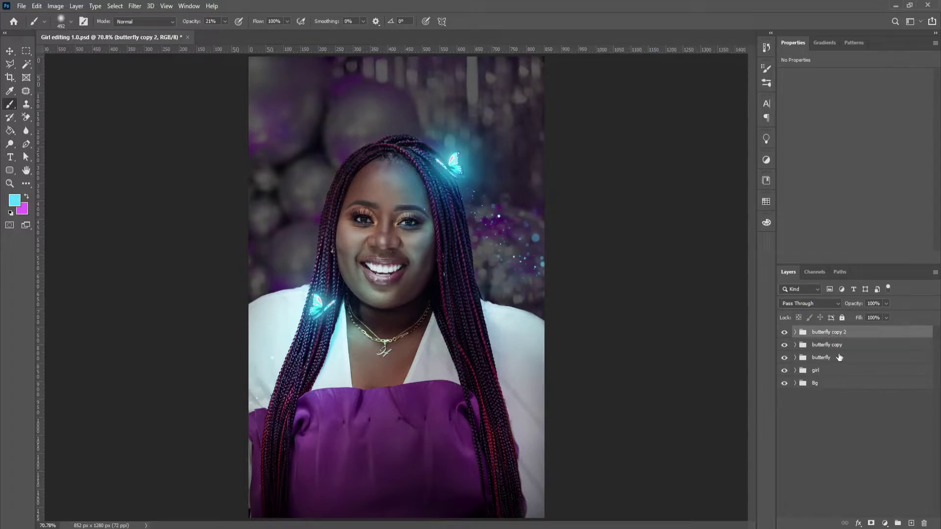
{"action": "key", "text": "ctrl+t"}
{"action": "left_click_drag", "start_coordinate": [486, 166], "coordinate": [432, 463]}
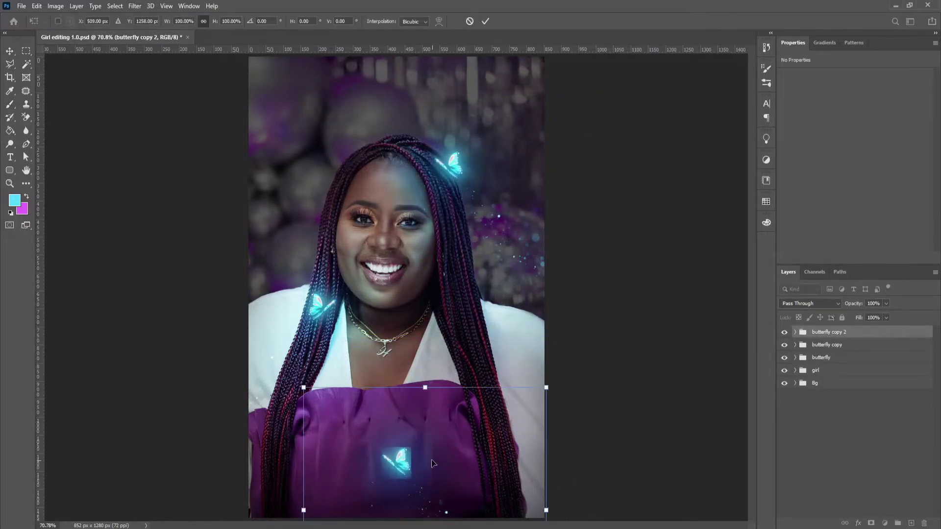
{"action": "right_click", "coordinate": [432, 463]}
{"action": "key", "text": "Escape"}
{"action": "left_click_drag", "start_coordinate": [563, 385], "coordinate": [549, 422]}
{"action": "left_click_drag", "start_coordinate": [426, 379], "coordinate": [472, 424]}
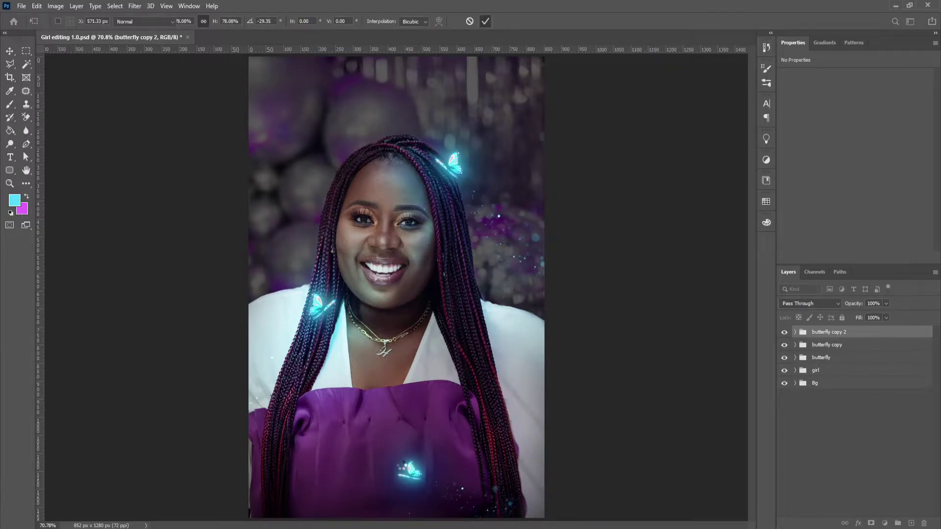
{"action": "key", "text": "Return"}
Paint on the Exposure 1 copy mask around the dress butterfly
{"action": "key", "text": "b"}
{"action": "left_click", "coordinate": [798, 371]}
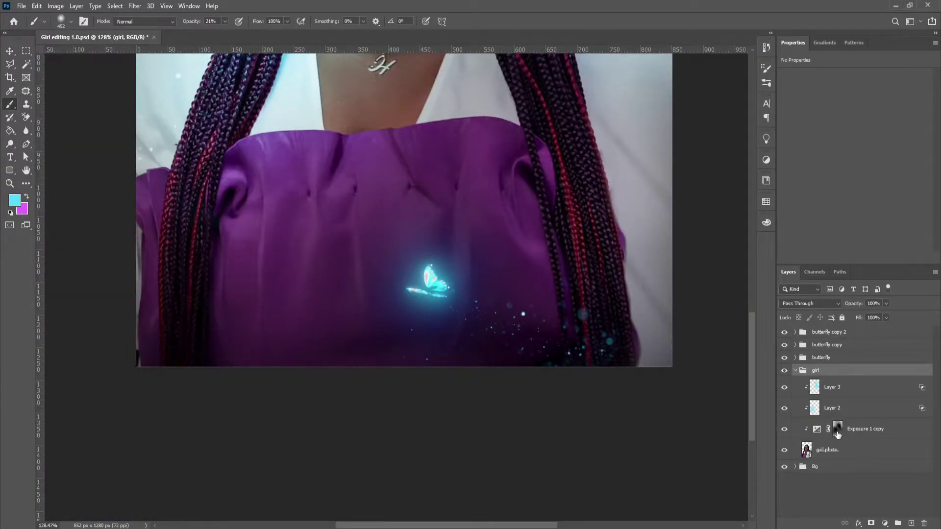
{"action": "left_click", "coordinate": [837, 430]}
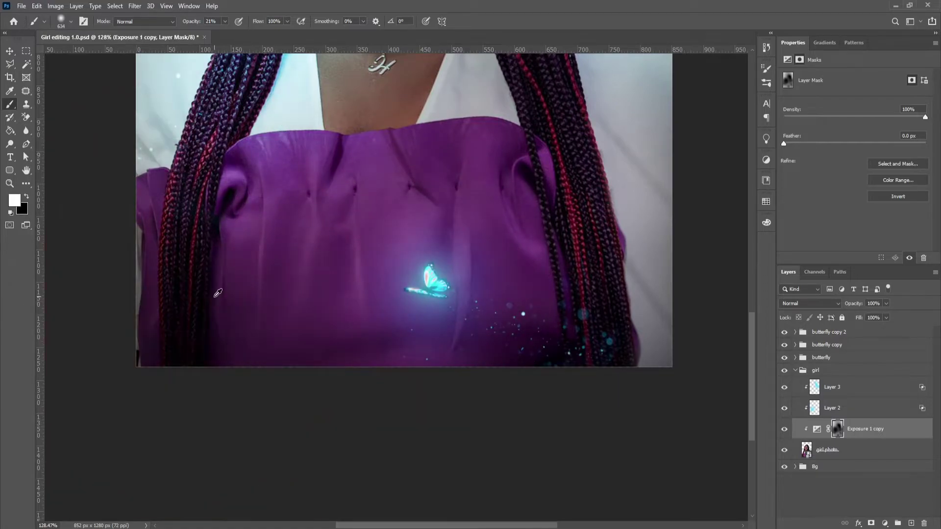
{"action": "key", "text": "x"}
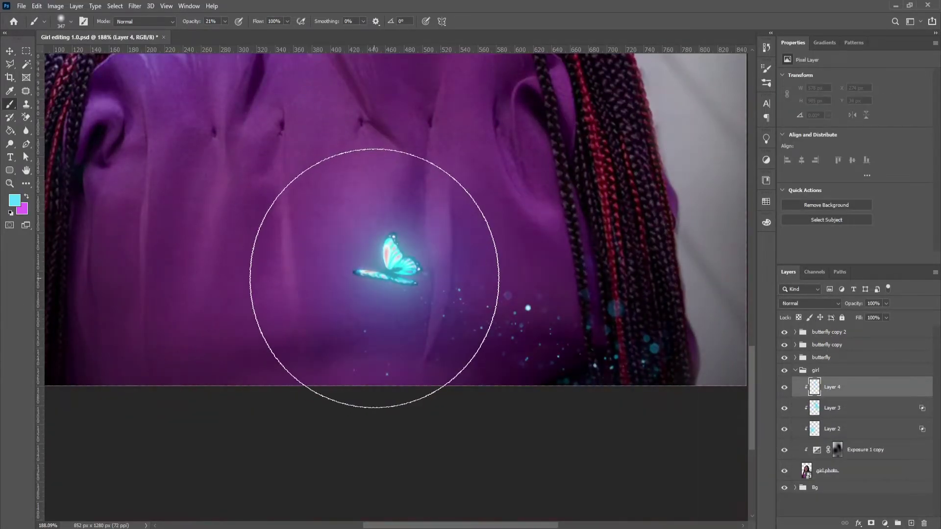
{"action": "left_click", "coordinate": [375, 277]}
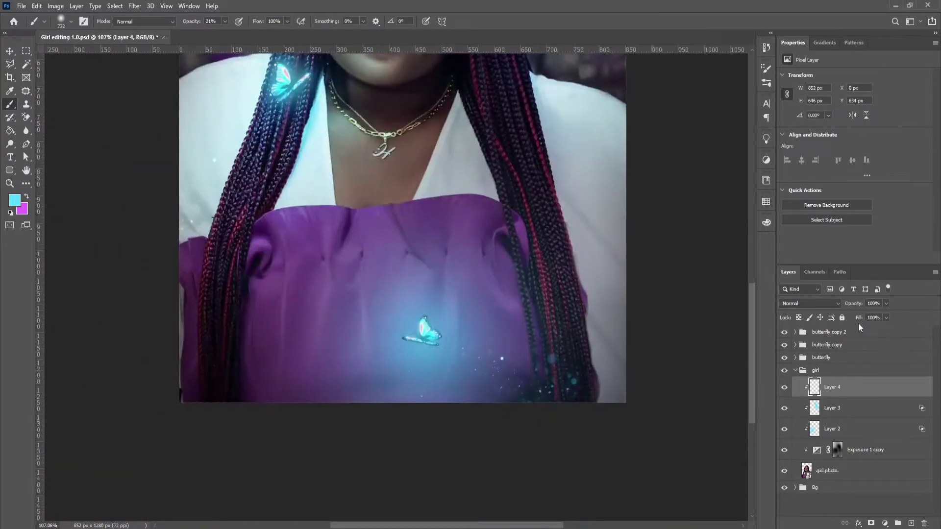
Set Layer 4 to Color Dodge and split its Underlying Layer Blend If slider
{"action": "left_click", "coordinate": [816, 289]}
{"action": "left_click", "coordinate": [833, 304]}
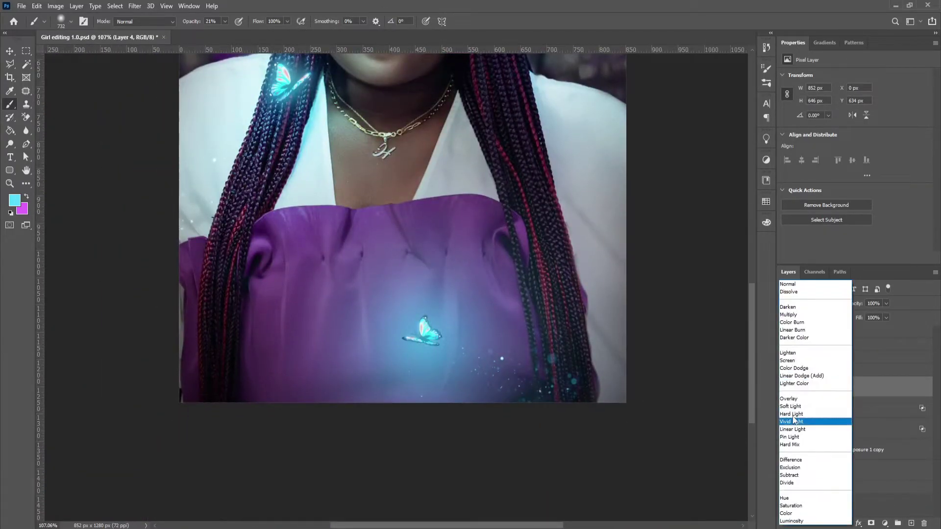
{"action": "left_click", "coordinate": [803, 401]}
{"action": "double_click", "coordinate": [872, 387]}
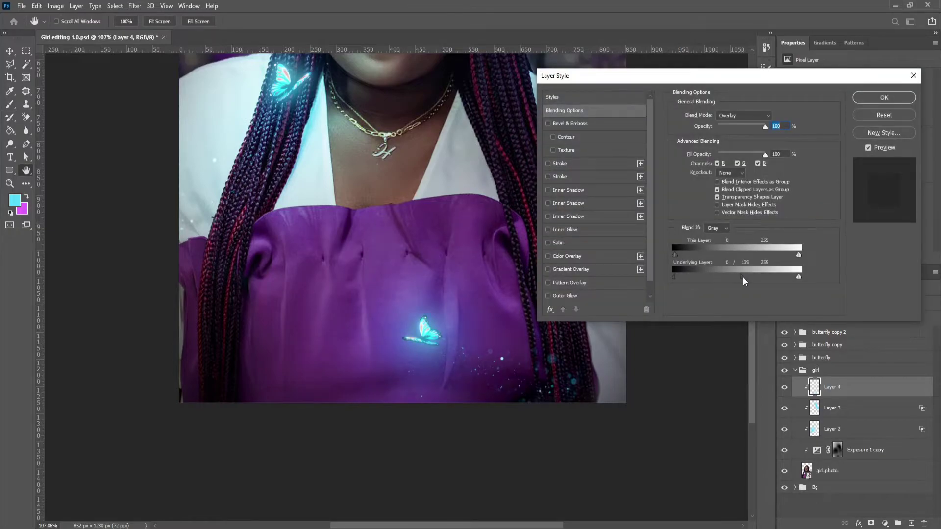
{"action": "left_click", "coordinate": [880, 98]}
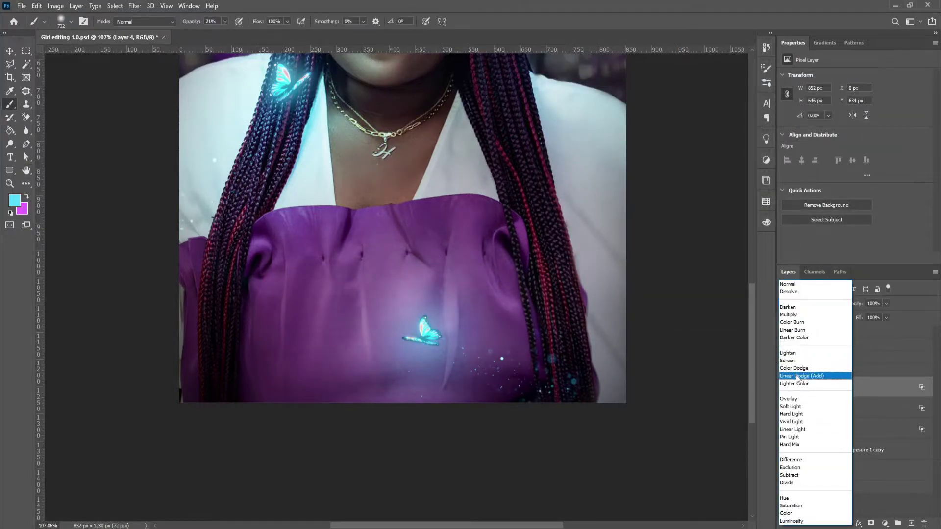
{"action": "left_click", "coordinate": [797, 369]}
{"action": "double_click", "coordinate": [920, 385]}
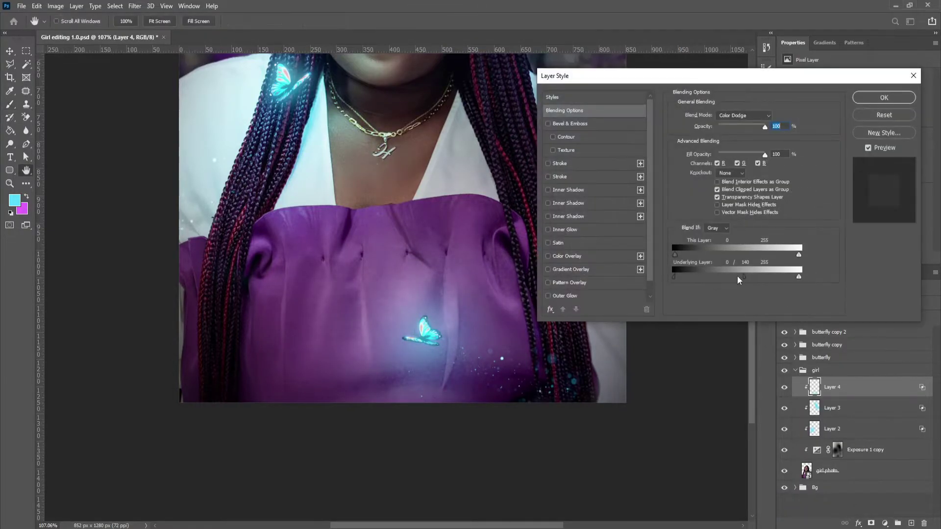
{"action": "left_click_drag", "start_coordinate": [675, 277], "coordinate": [710, 277]}
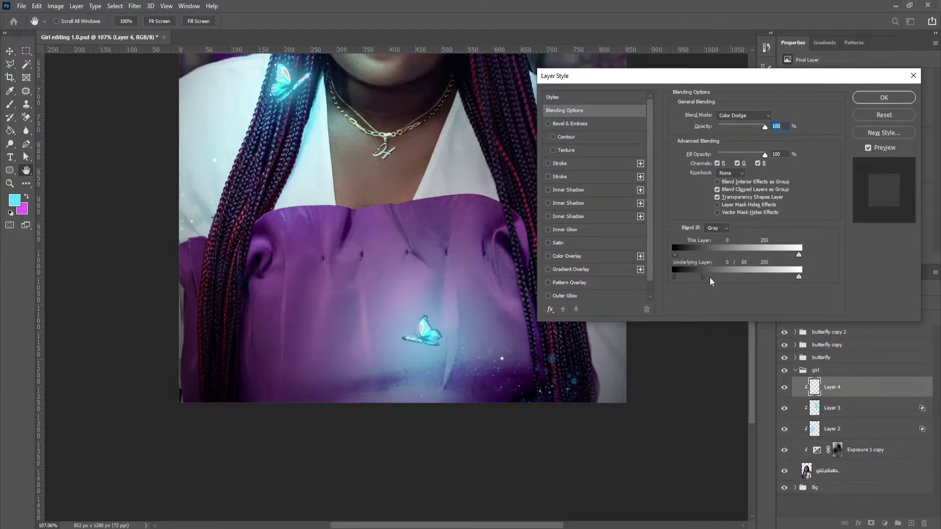
{"action": "left_click", "coordinate": [884, 97]}
Enlarge the brush to about 456 px and lower Layer 4's opacity to 75%
{"action": "key", "text": "b"}
{"action": "scroll", "coordinate": [527, 337], "scroll_direction": "up", "scroll_amount": 3}
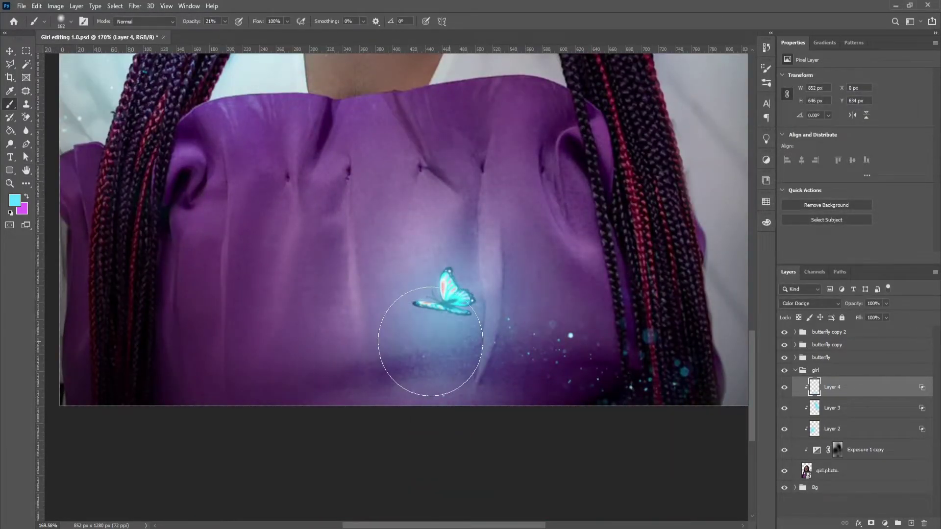
{"action": "left_click_drag", "start_coordinate": [420, 346], "coordinate": [498, 347]}
{"action": "scroll", "coordinate": [425, 343], "scroll_direction": "down", "scroll_amount": 3}
{"action": "scroll", "coordinate": [425, 343], "scroll_direction": "down", "scroll_amount": 1}
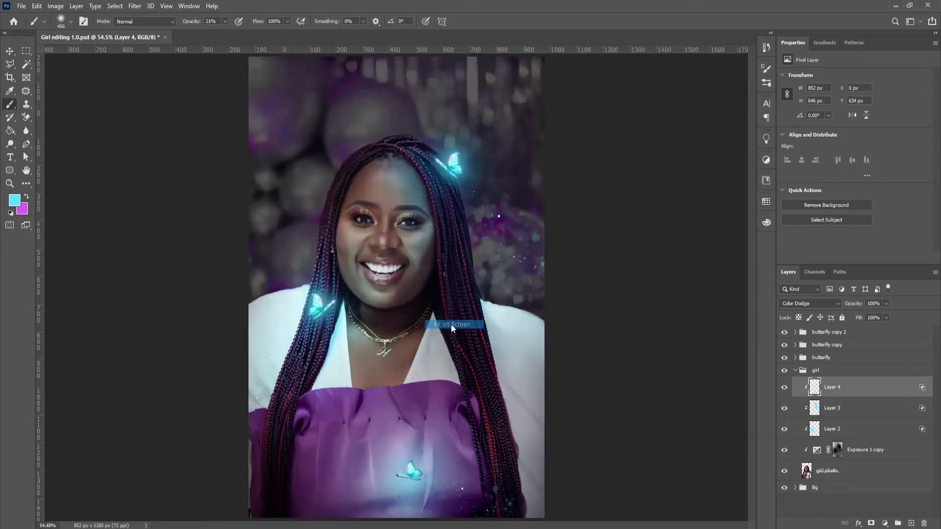
{"action": "mouse_move", "coordinate": [854, 303]}
{"action": "left_mouse_down"}
{"action": "mouse_move", "coordinate": [672, 296]}
{"action": "mouse_move", "coordinate": [682, 291]}
{"action": "left_mouse_up"}
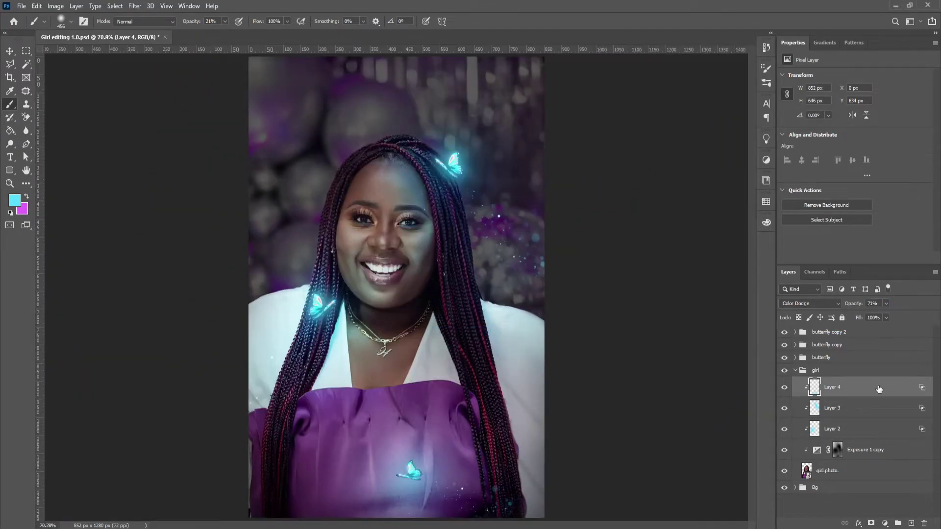
Add a Color Balance adjustment above Exposure 1 in the Bg group
{"action": "left_click", "coordinate": [796, 371]}
{"action": "left_click", "coordinate": [864, 401]}
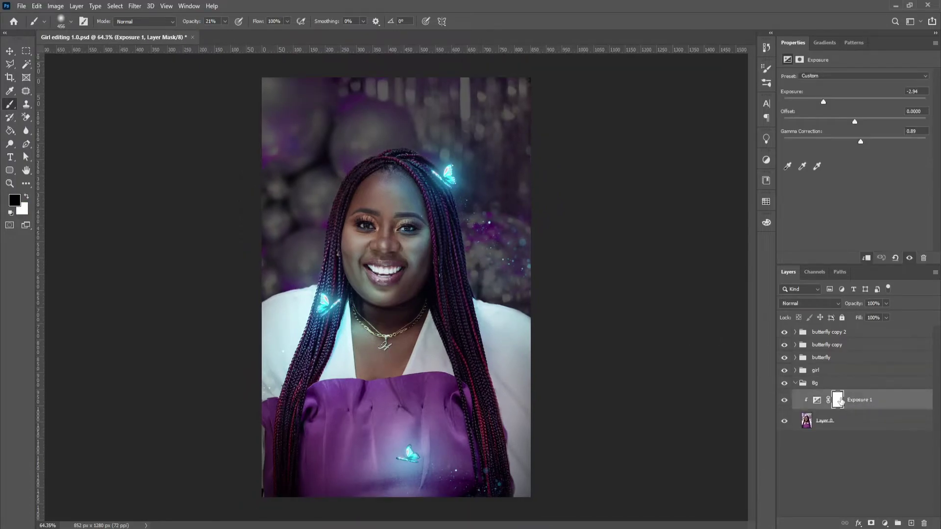
{"action": "left_click", "coordinate": [891, 522]}
{"action": "left_click", "coordinate": [885, 435]}
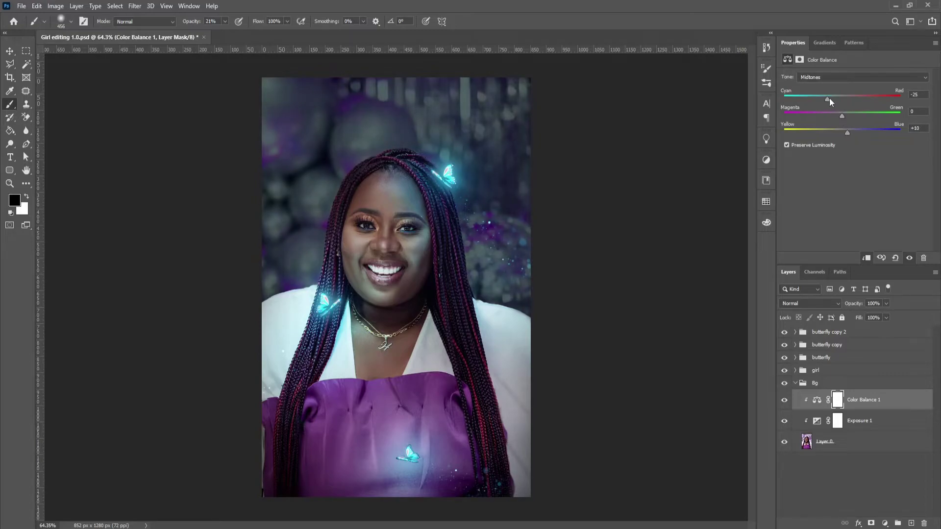
{"action": "left_click", "coordinate": [795, 384]}
Add a Color Balance above Layer 4 in girl with Cyan-Red -22 and Yellow-Blue +22
{"action": "left_click", "coordinate": [833, 387]}
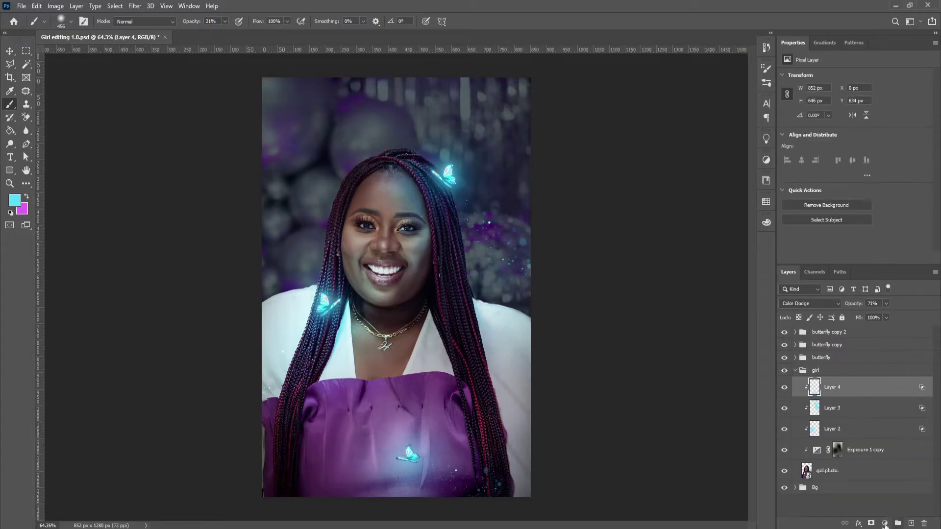
{"action": "left_click", "coordinate": [885, 522]}
{"action": "left_click", "coordinate": [881, 432]}
{"action": "left_click_drag", "start_coordinate": [842, 99], "coordinate": [836, 99]}
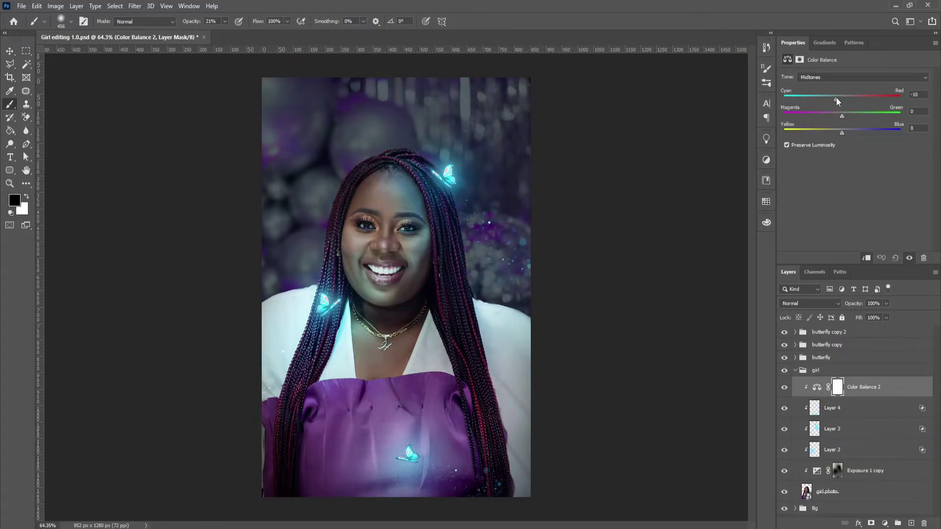
{"action": "left_click_drag", "start_coordinate": [842, 132], "coordinate": [851, 133]}
{"action": "left_click_drag", "start_coordinate": [836, 99], "coordinate": [829, 97]}
{"action": "scroll", "coordinate": [397, 294], "scroll_direction": "up", "scroll_amount": 1}
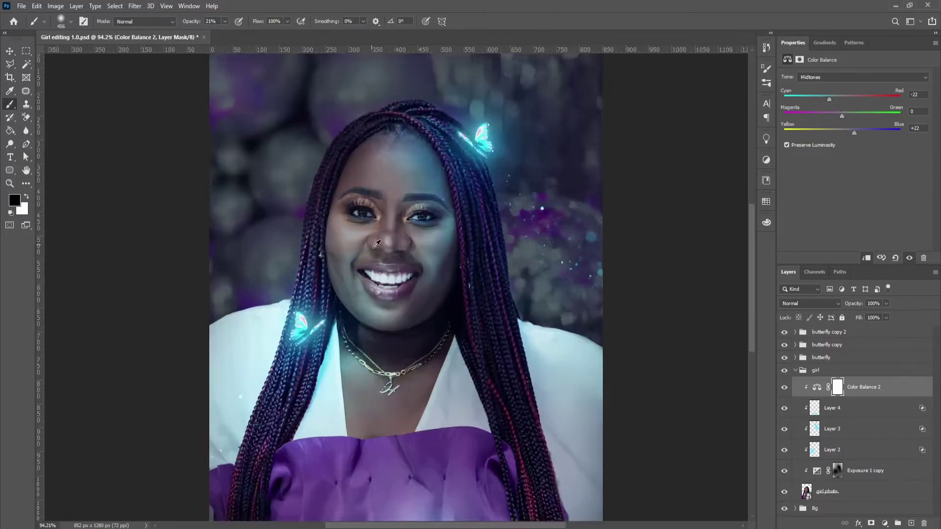
{"action": "right_click", "coordinate": [397, 308]}
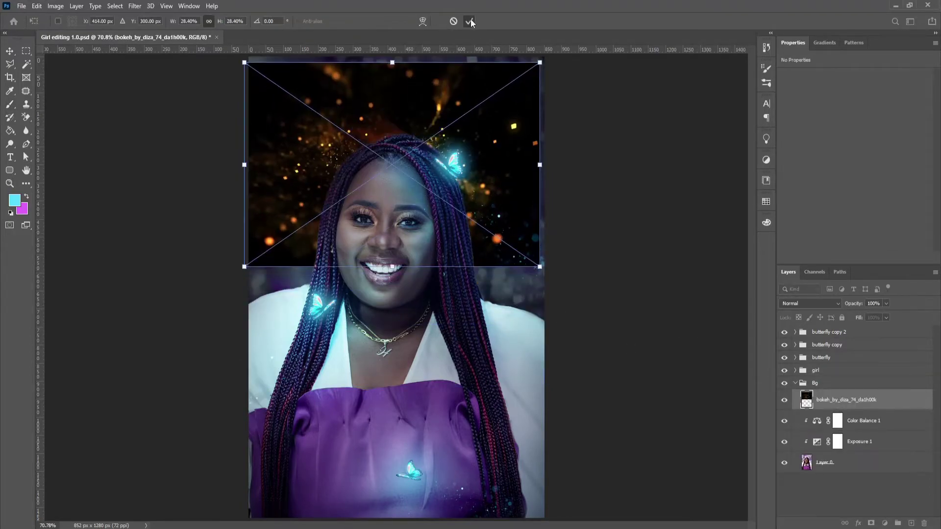
Set the bokeh layer to Screen and enlarge it to cover the background
{"action": "left_click", "coordinate": [787, 360]}
{"action": "key", "text": "ctrl+t"}
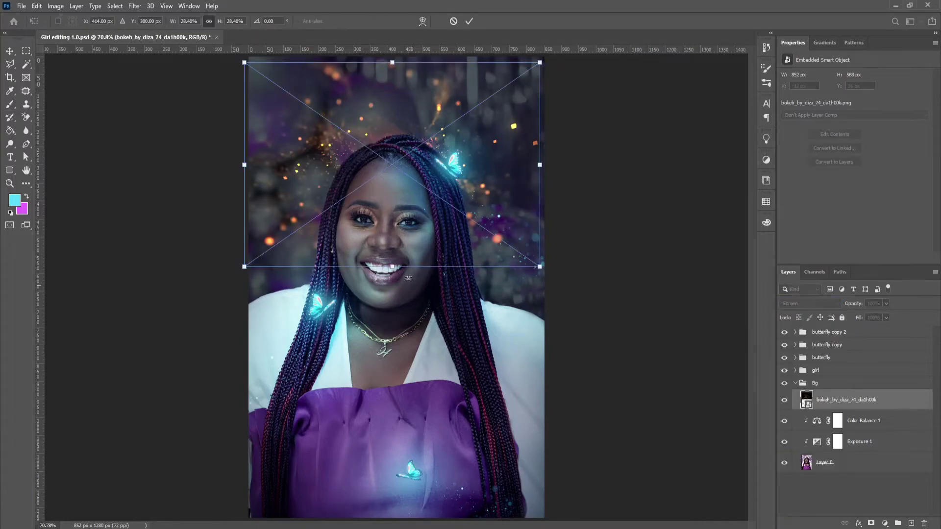
{"action": "left_click_drag", "start_coordinate": [393, 365], "coordinate": [414, 292]}
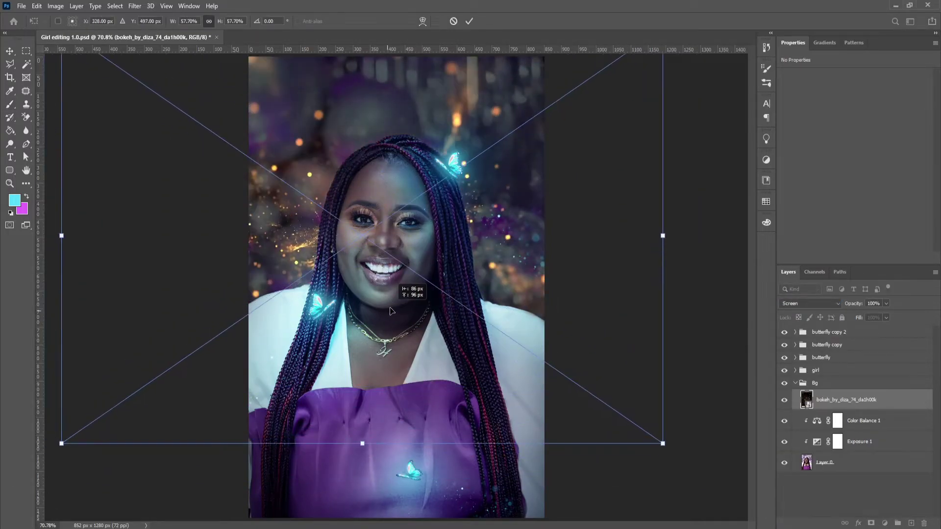
{"action": "left_click", "coordinate": [469, 22]}
Tint the bokeh cyan with a colorized Hue/Saturation adjustment (hue 193)
{"action": "left_click", "coordinate": [885, 523]}
{"action": "left_click", "coordinate": [882, 439]}
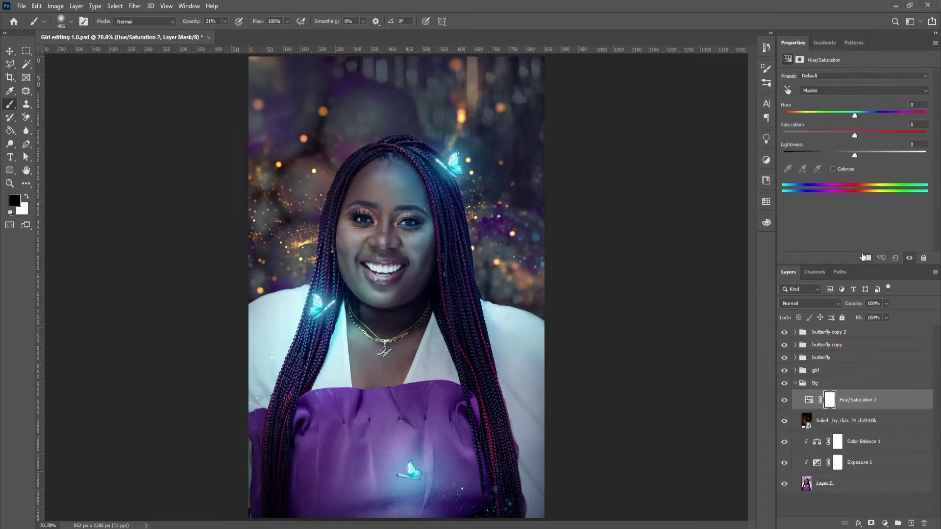
{"action": "left_click_drag", "start_coordinate": [855, 118], "coordinate": [830, 118]}
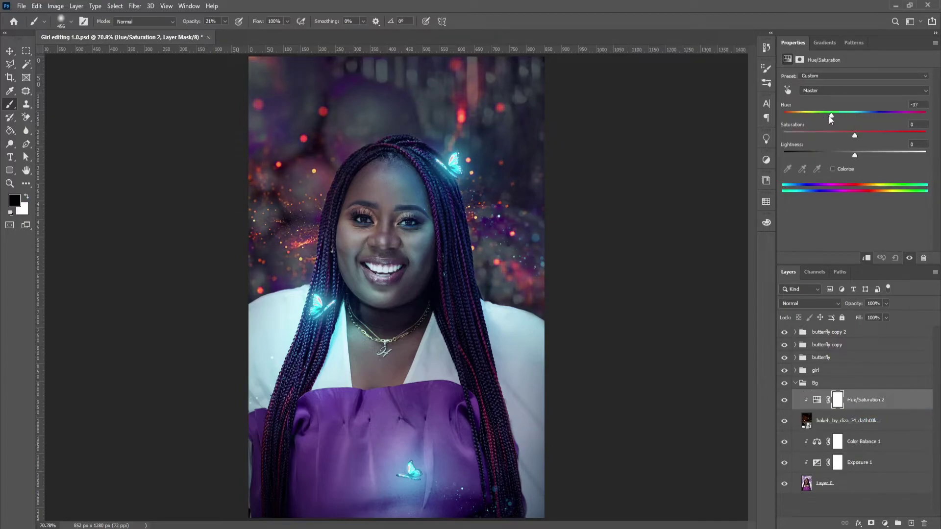
{"action": "left_click", "coordinate": [839, 168]}
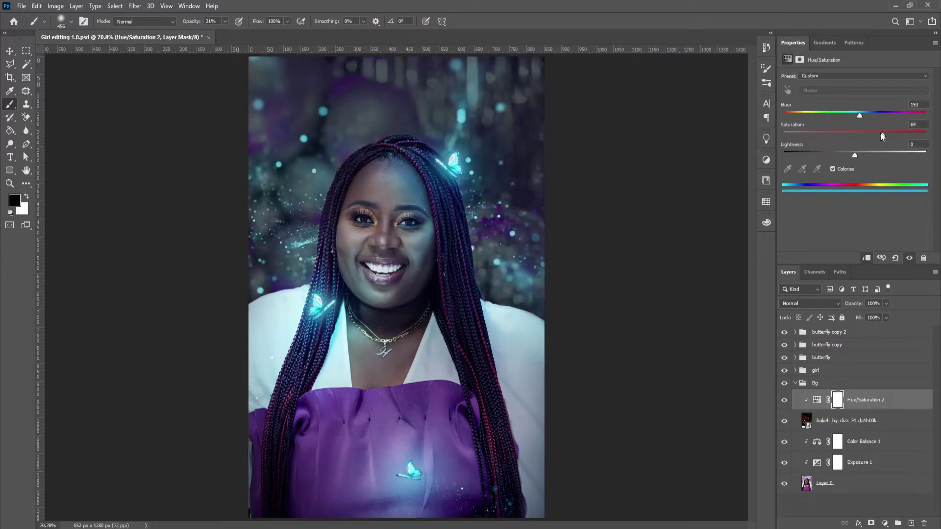
Convert the bokeh and its tint into a smart object blended with Linear Dodge (Add)
{"action": "left_click", "coordinate": [848, 420]}
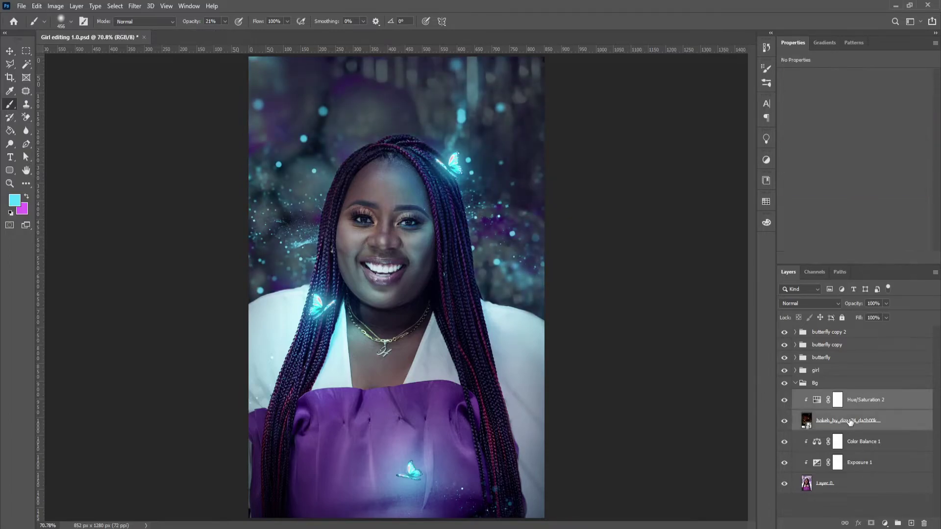
{"action": "right_click", "coordinate": [856, 421]}
{"action": "left_click", "coordinate": [762, 194]}
{"action": "left_click", "coordinate": [812, 304]}
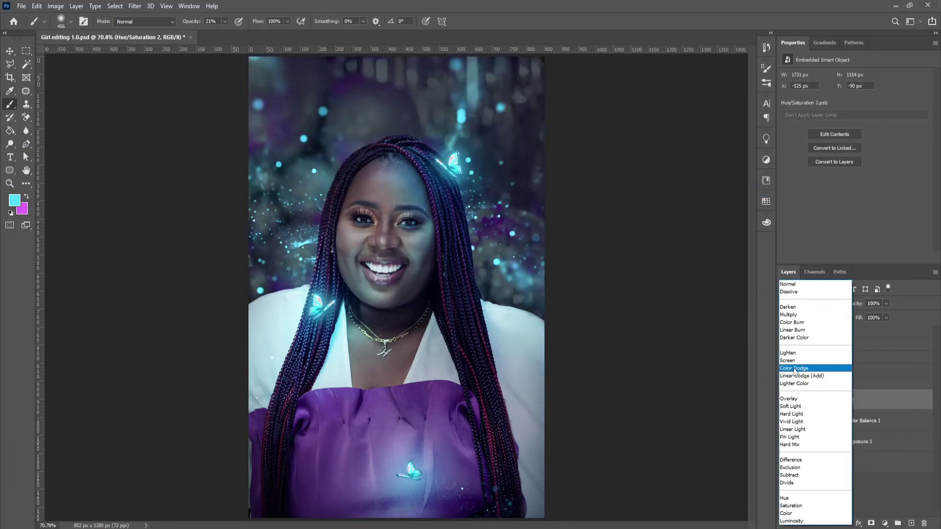
{"action": "left_click", "coordinate": [795, 375]}
Apply a Box Blur with a 9-pixel radius to the bokeh smart object
{"action": "left_click", "coordinate": [135, 6]}
{"action": "mouse_move", "coordinate": [140, 120]}
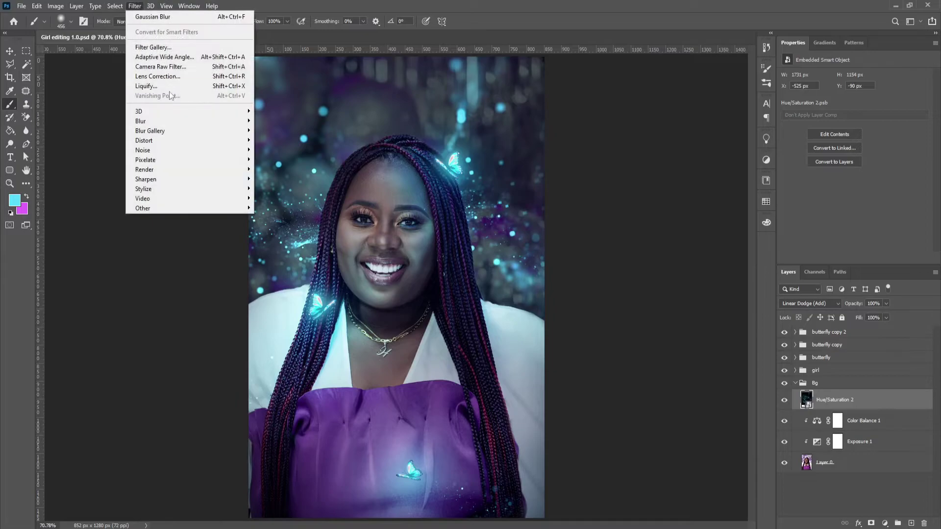
{"action": "left_click", "coordinate": [282, 143]}
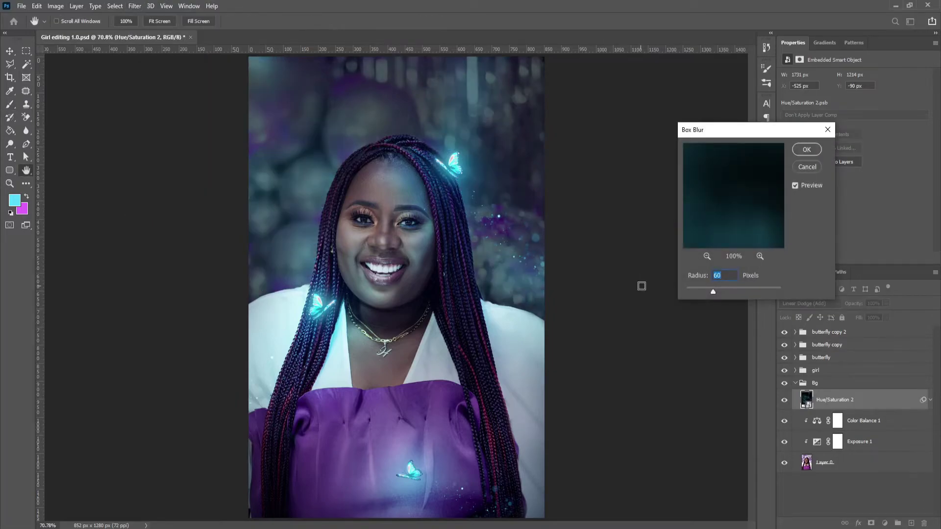
{"action": "left_click", "coordinate": [687, 292]}
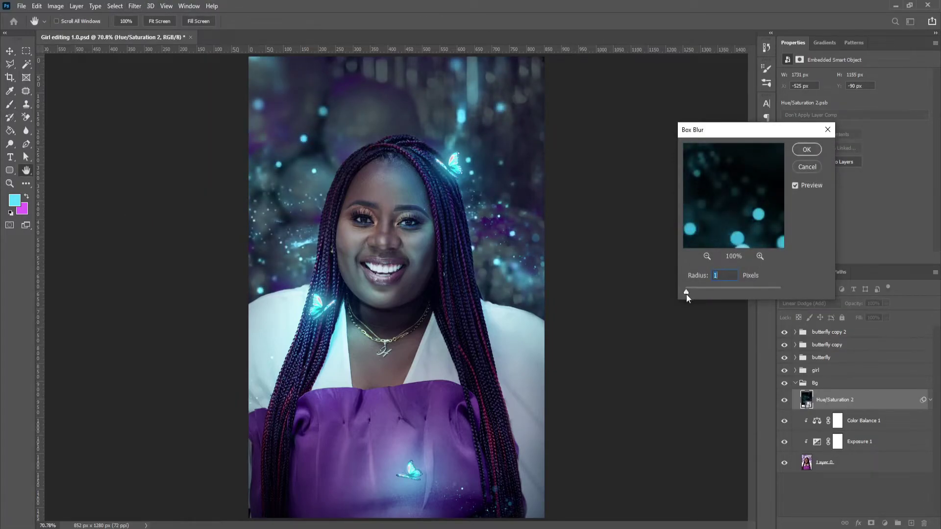
{"action": "left_click_drag", "start_coordinate": [686, 294], "coordinate": [690, 293]}
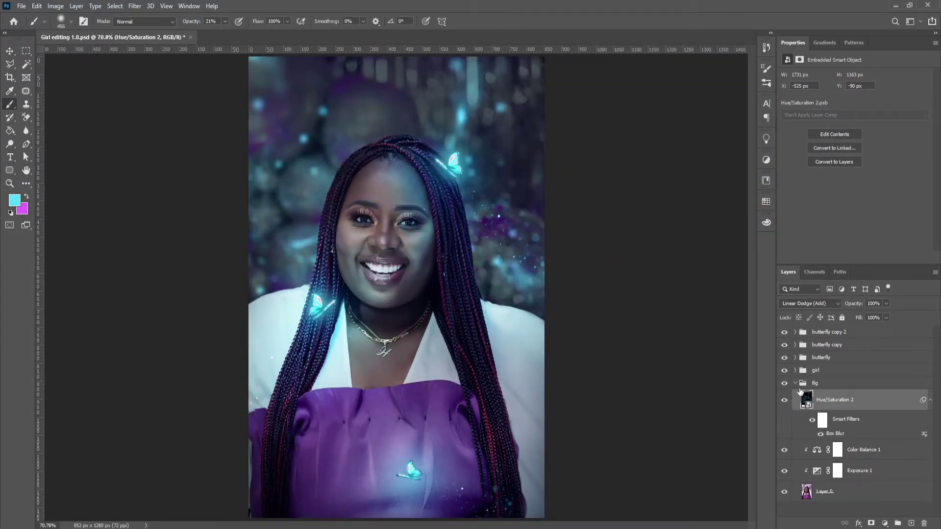
Commit the 'Herty Corgie' title and paint a cyan tint on a layer clipped to it
{"action": "left_click", "coordinate": [467, 22]}
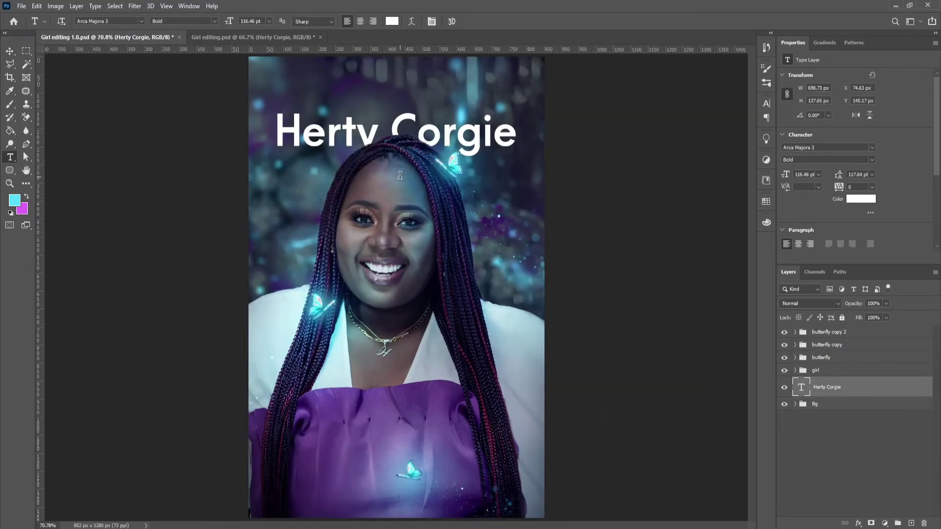
{"action": "key", "text": "ctrl+shift+alt+n"}
{"action": "key", "text": "ctrl+alt+g"}
{"action": "key", "text": "b"}
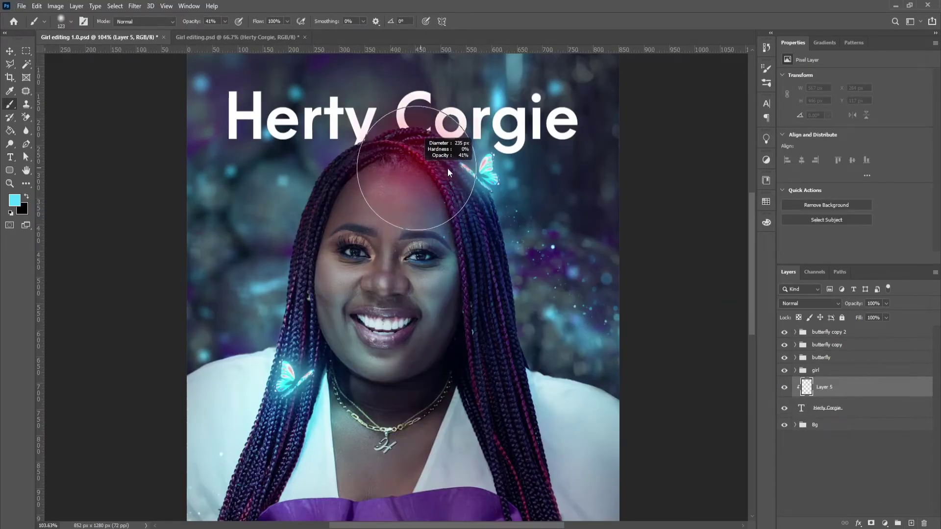
{"action": "mouse_move", "coordinate": [491, 202]}
{"action": "left_mouse_down"}
{"action": "mouse_move", "coordinate": [510, 217]}
{"action": "mouse_move", "coordinate": [527, 213]}
{"action": "left_mouse_up"}
{"action": "key", "text": "ctrl+0"}
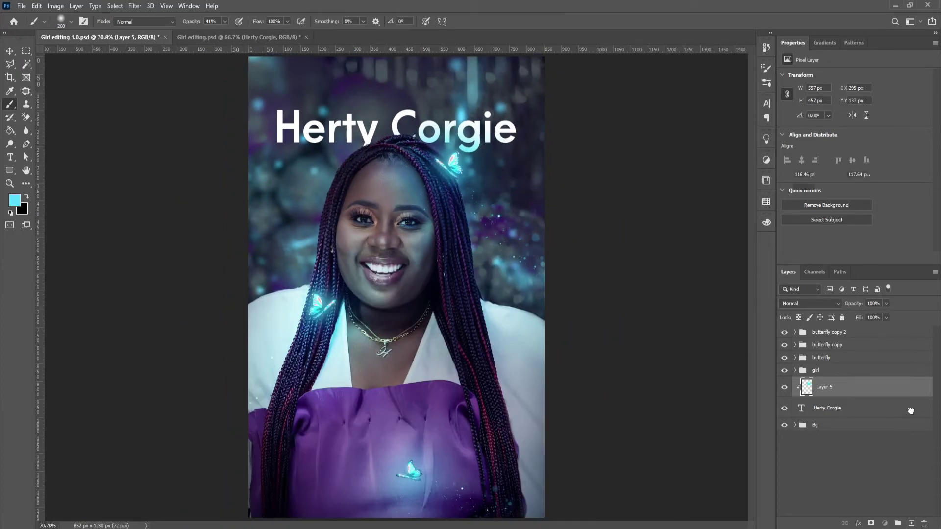
Stamp all visible layers and set Exposure to -0.20 in the Camera Raw Filter
{"action": "key", "text": "ctrl+shift+alt+e"}
{"action": "key", "text": "ctrl+shift+a"}
{"action": "left_click", "coordinate": [739, 157]}
{"action": "left_click_drag", "start_coordinate": [775, 238], "coordinate": [773, 238]}
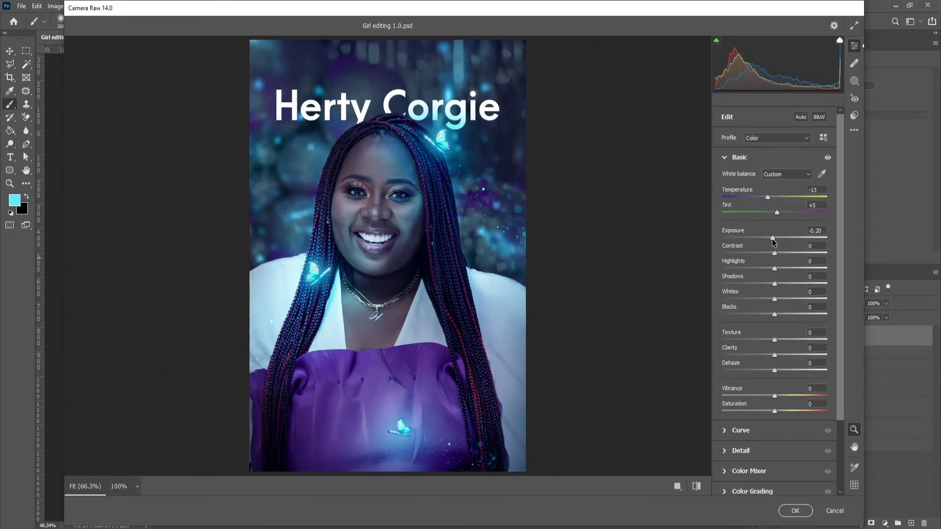
{"action": "left_click", "coordinate": [825, 156]}
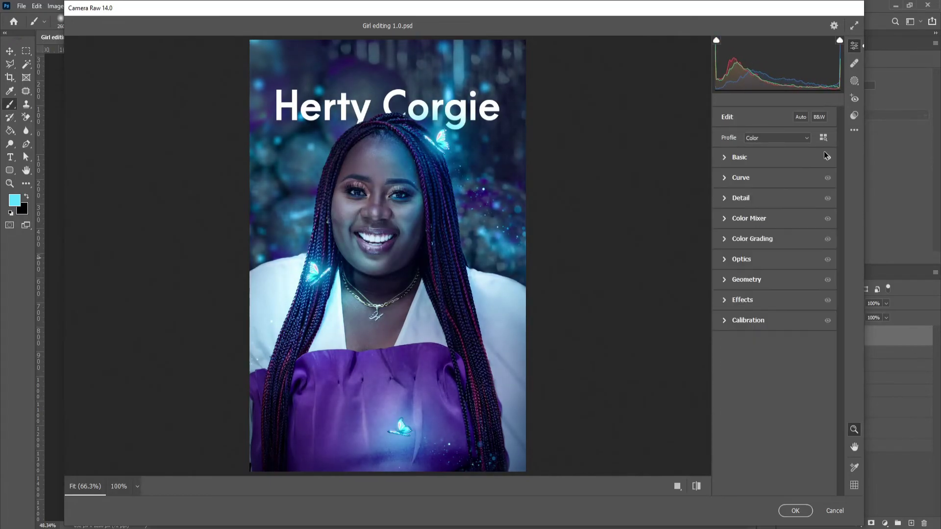
{"action": "left_click", "coordinate": [741, 198]}
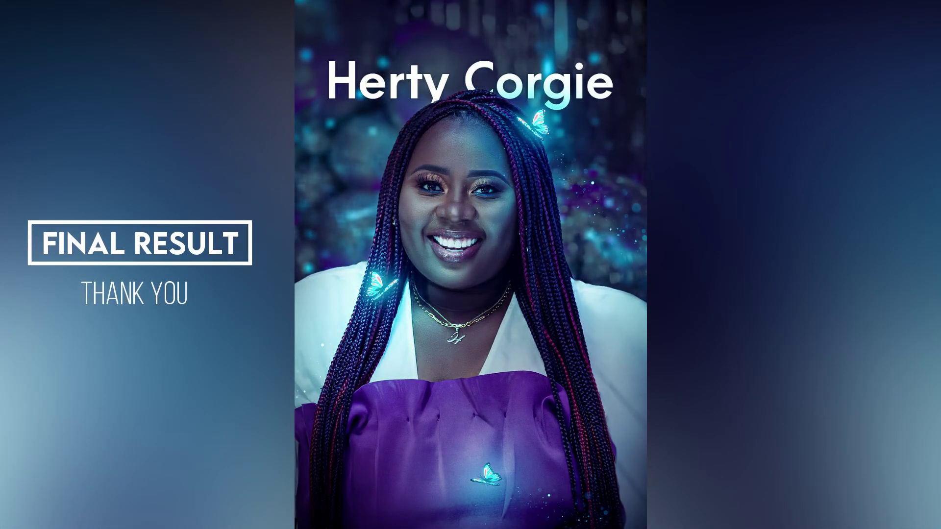